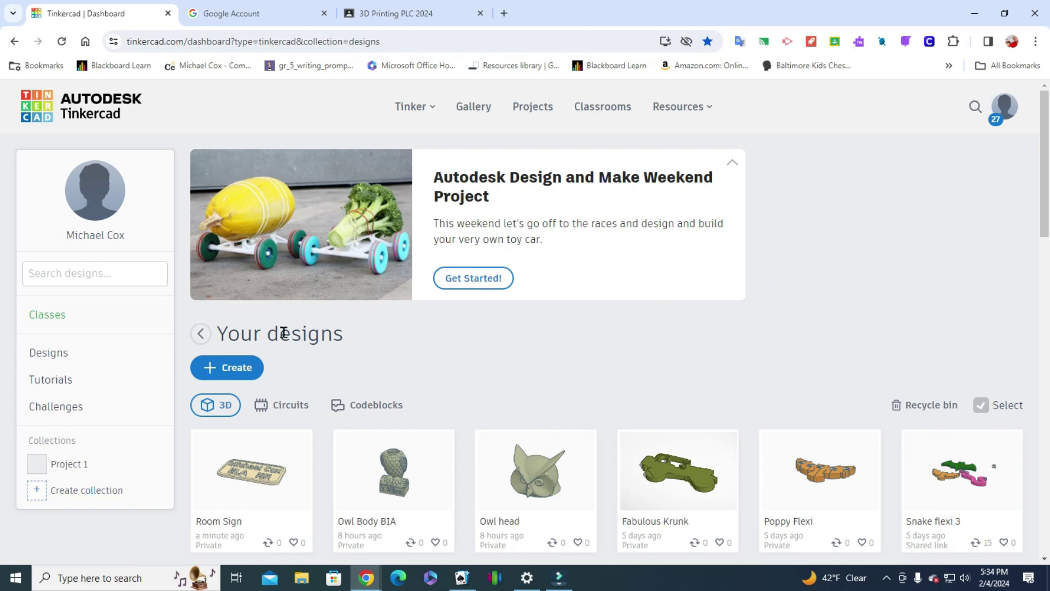
# Create a new blank 3D design so the editor opens on an empty workplane
pyautogui.scroll(-3, 471, 296)
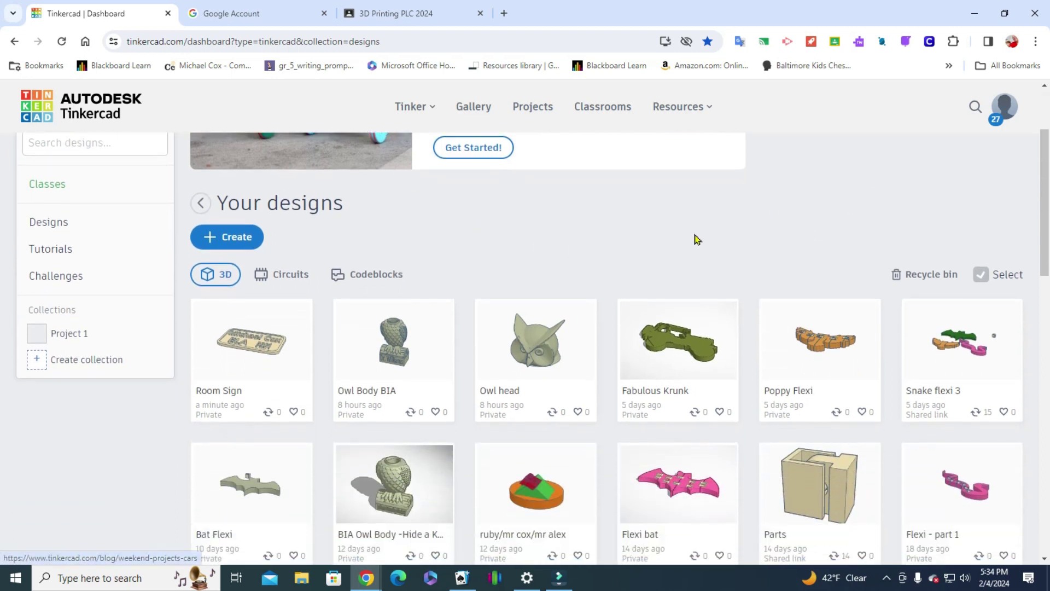
pyautogui.scroll(1, 763, 234)
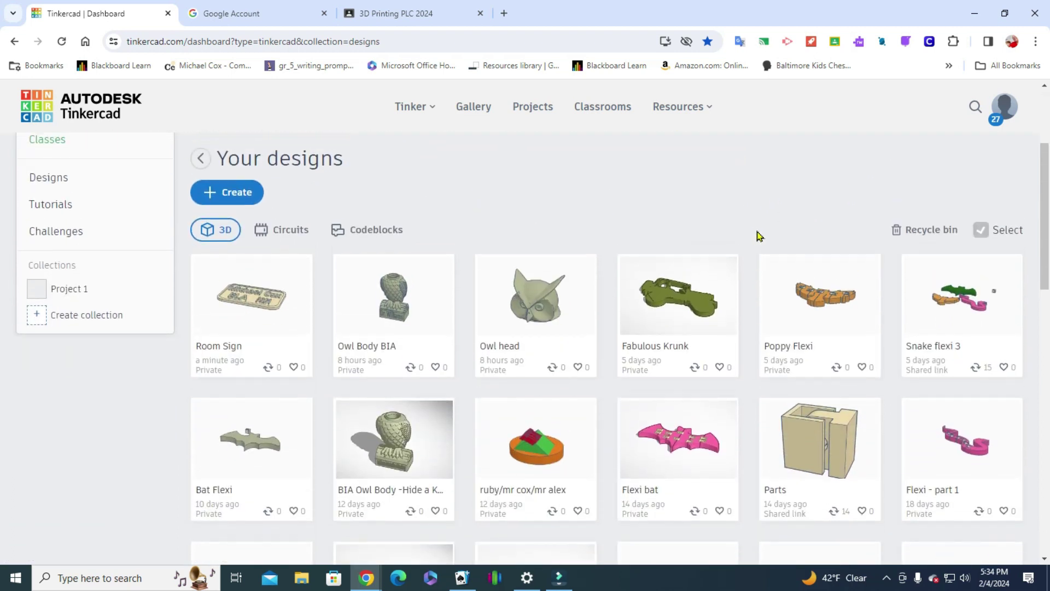
pyautogui.click(215, 191)
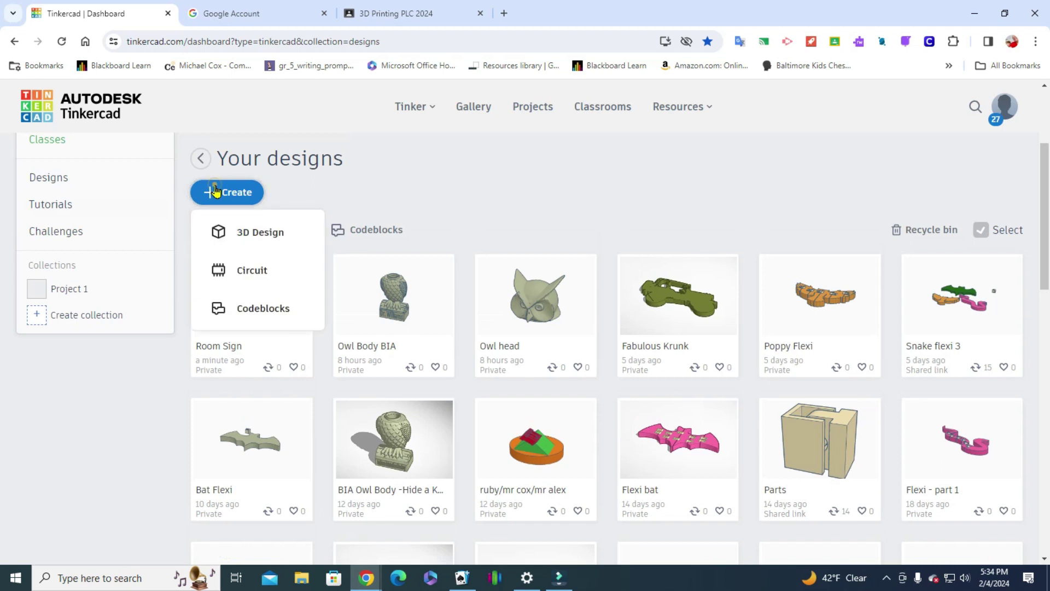
pyautogui.click(257, 231)
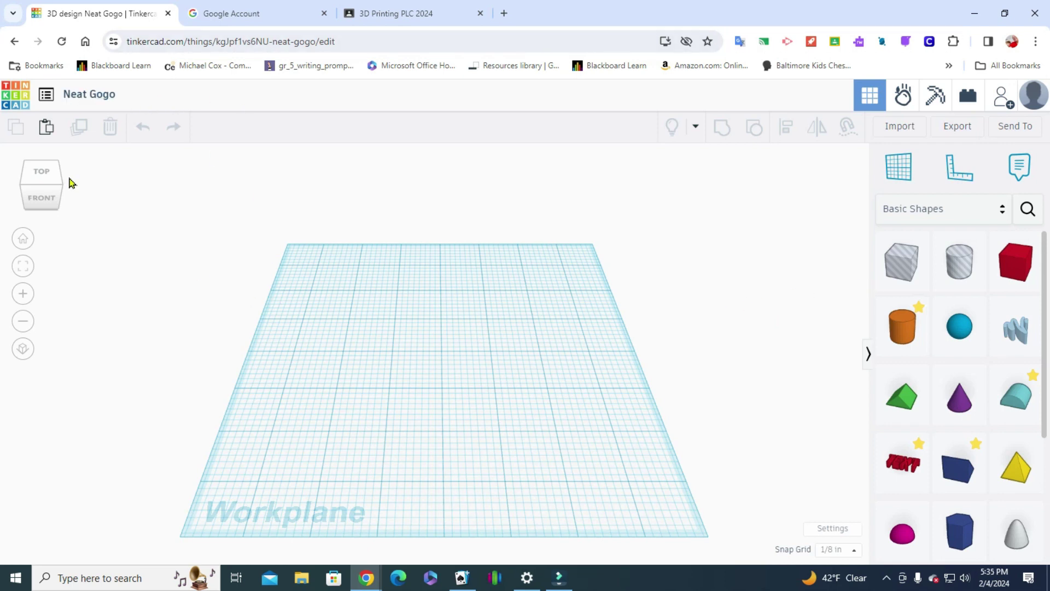
# Change the design's title from Neat Gogo to 'Keychain'
pyautogui.click(96, 89)
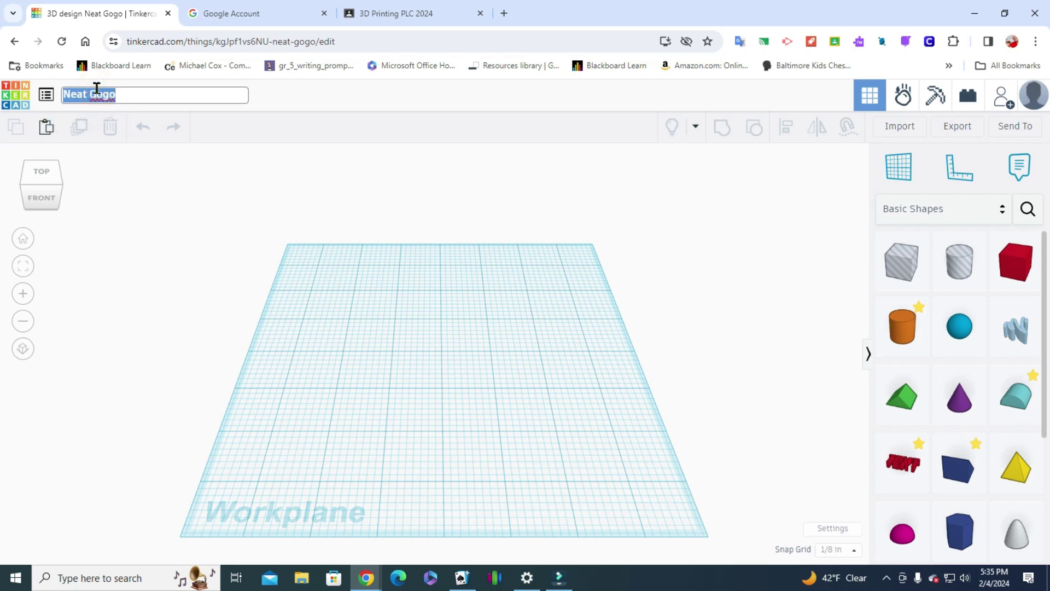
pyautogui.write('Keychain')
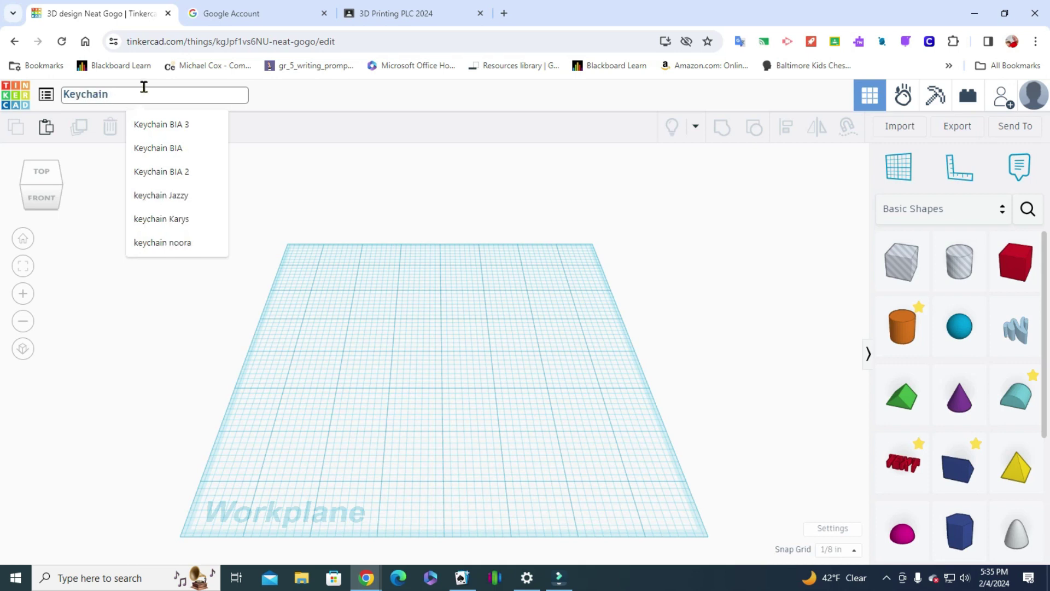
pyautogui.click(634, 260)
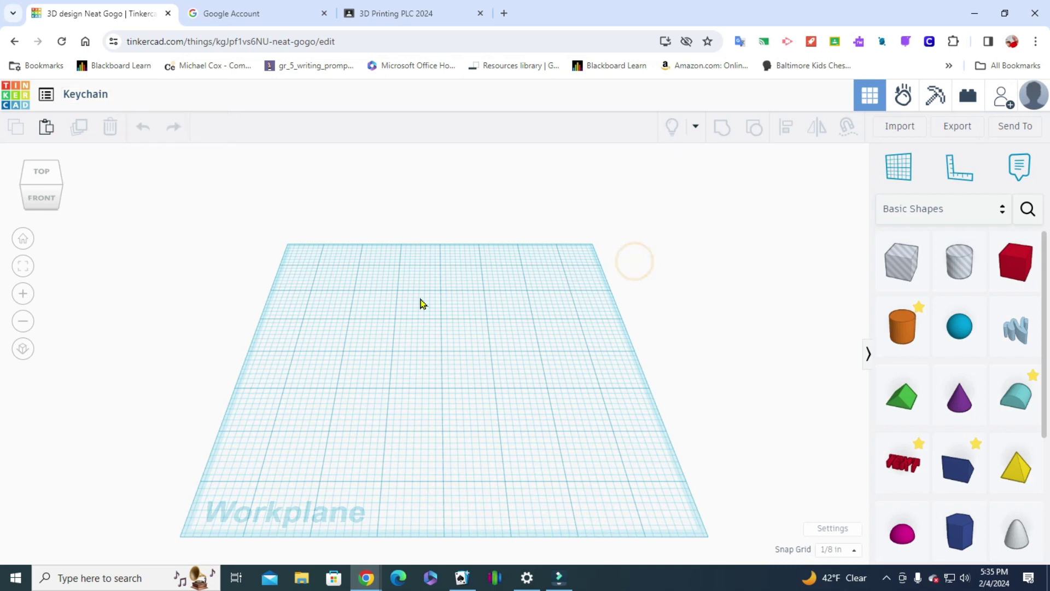
pyautogui.scroll(-2, 355, 223)
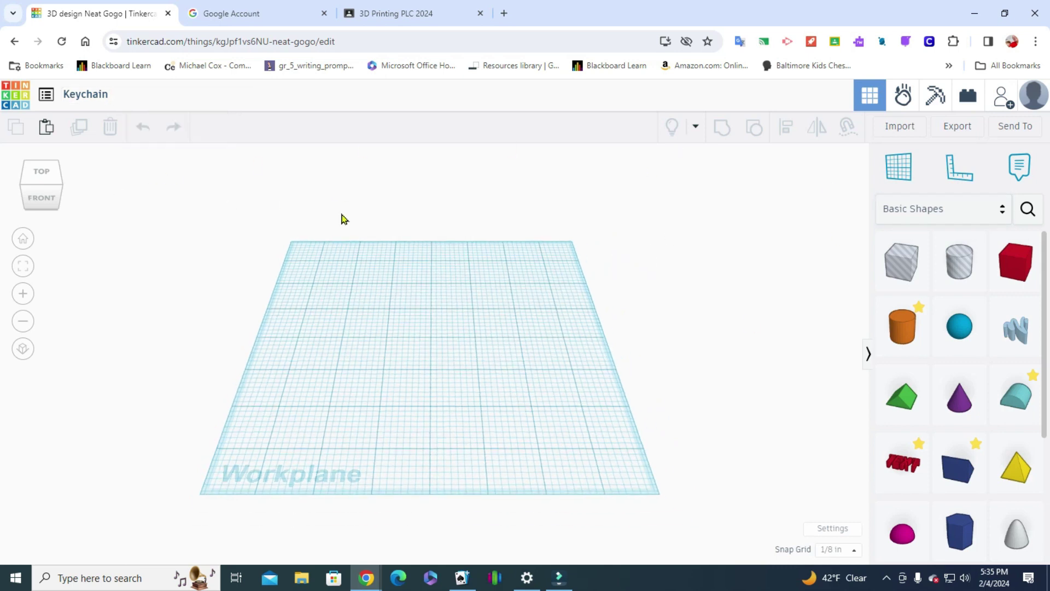
pyautogui.scroll(1, 288, 347)
pyautogui.scroll(1, 525, 347)
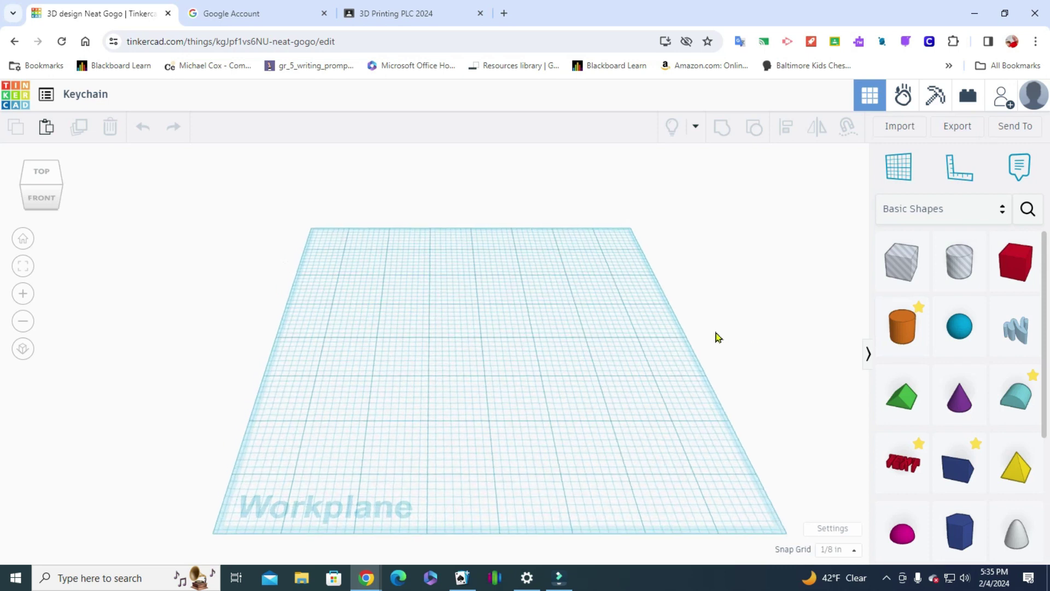
# Place a Box from Basic Shapes on the workplane and give it the pale yellow solid preset
pyautogui.click(1017, 285)
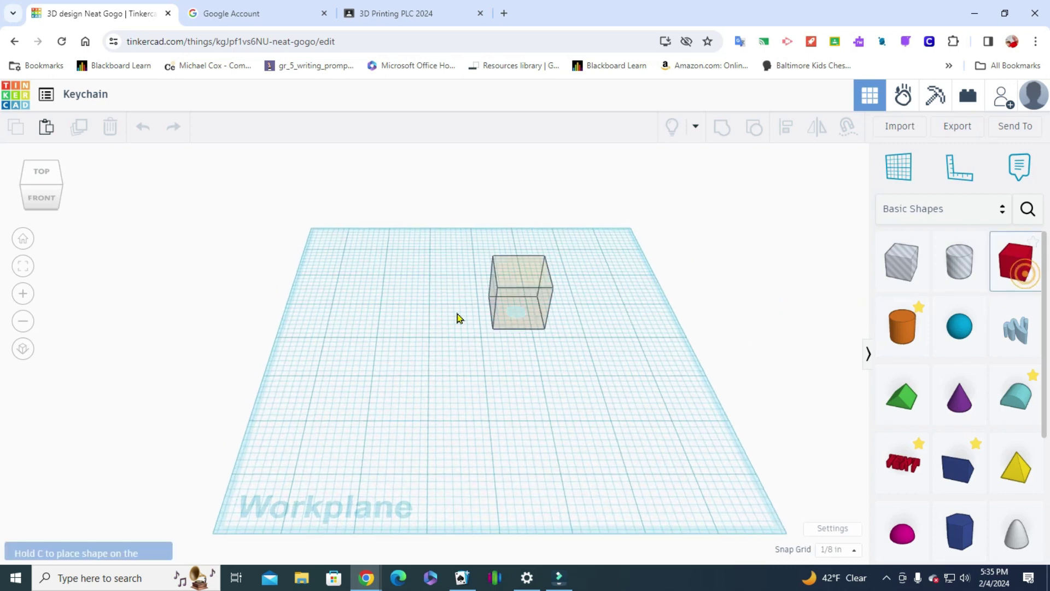
pyautogui.click(351, 324)
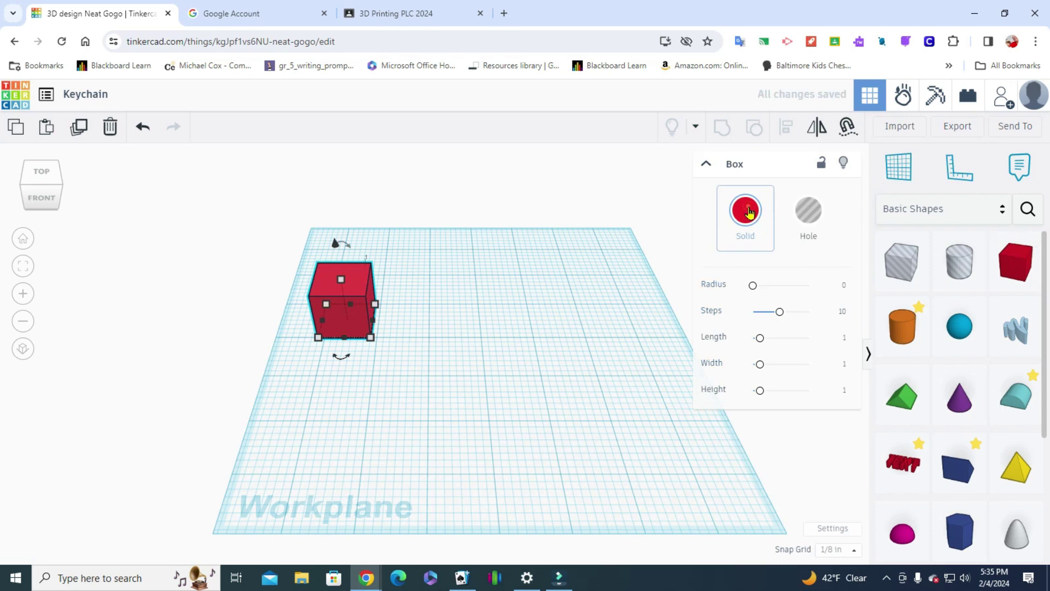
pyautogui.click(748, 212)
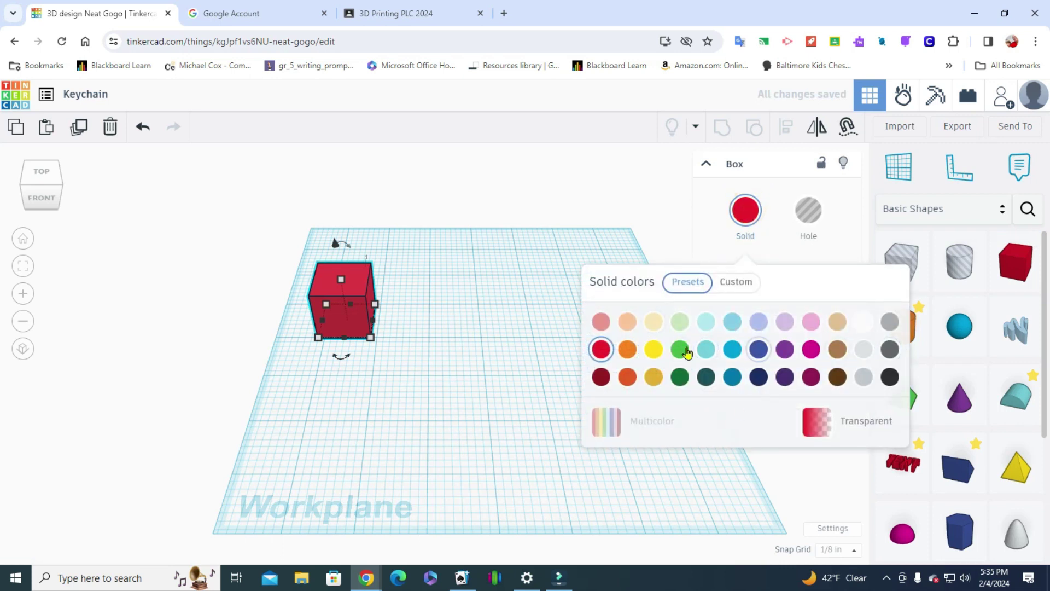
pyautogui.click(654, 322)
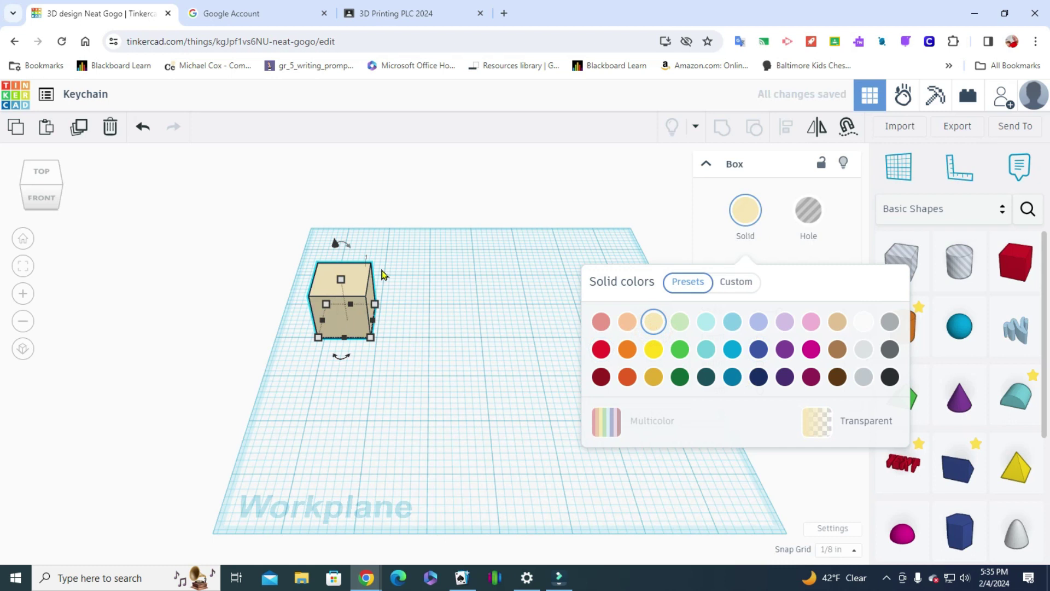
pyautogui.click(536, 438)
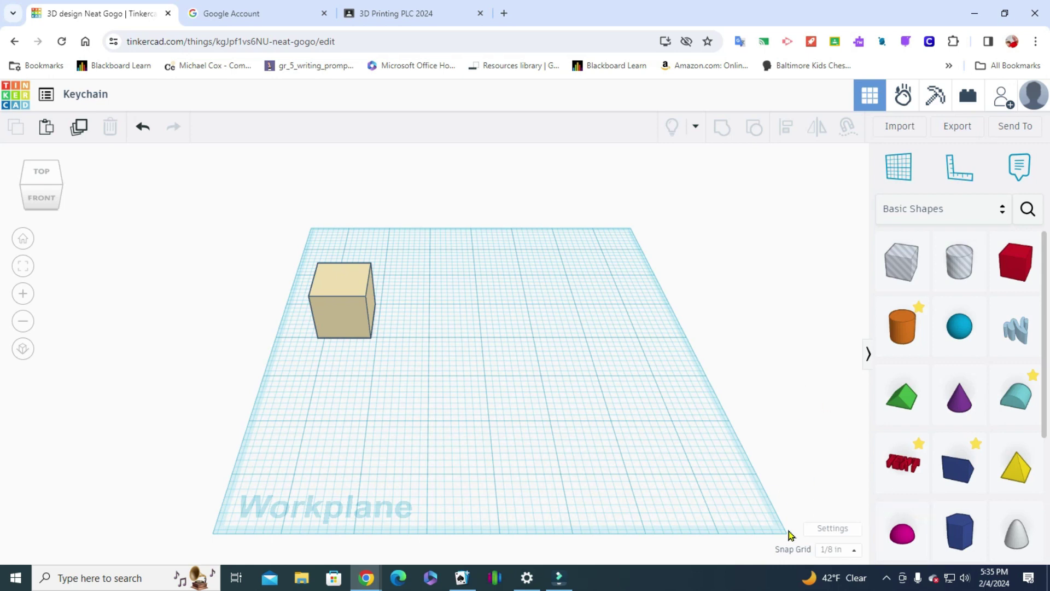
# Keep the workspace units at Inches (Default) and save the settings as default
pyautogui.click(830, 529)
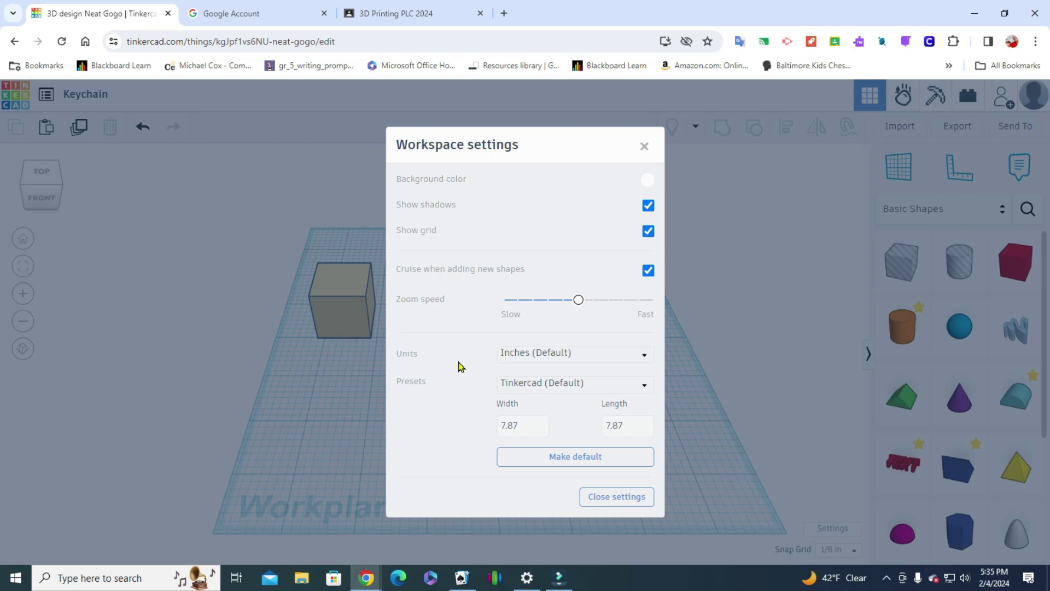
pyautogui.click(643, 355)
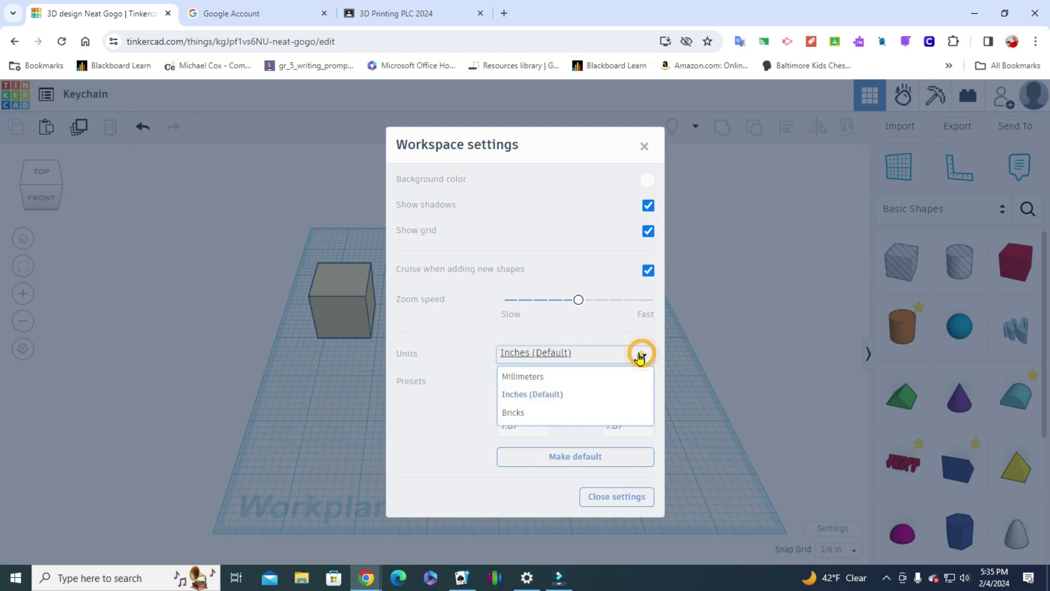
pyautogui.click(529, 404)
pyautogui.click(585, 461)
pyautogui.click(803, 313)
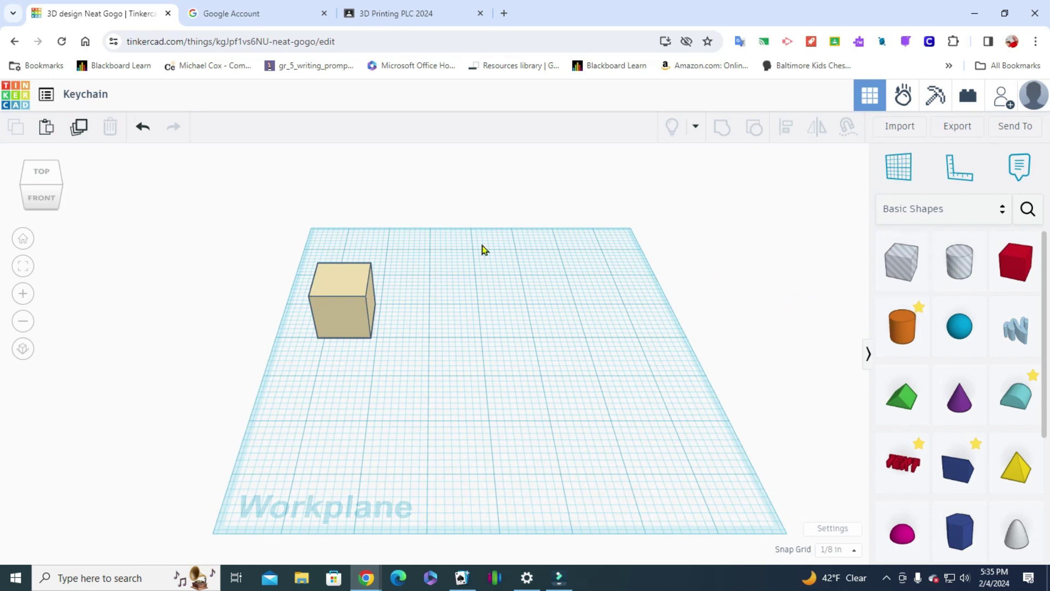
# Resize the box to 3.5 inches wide and 1.75 inches deep
pyautogui.click(351, 289)
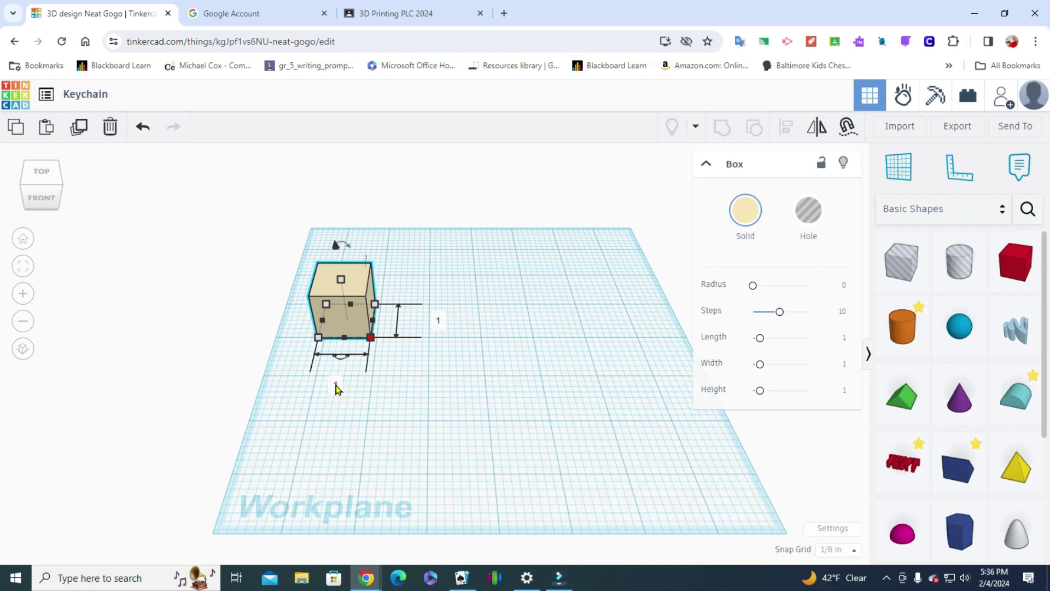
pyautogui.click(336, 384)
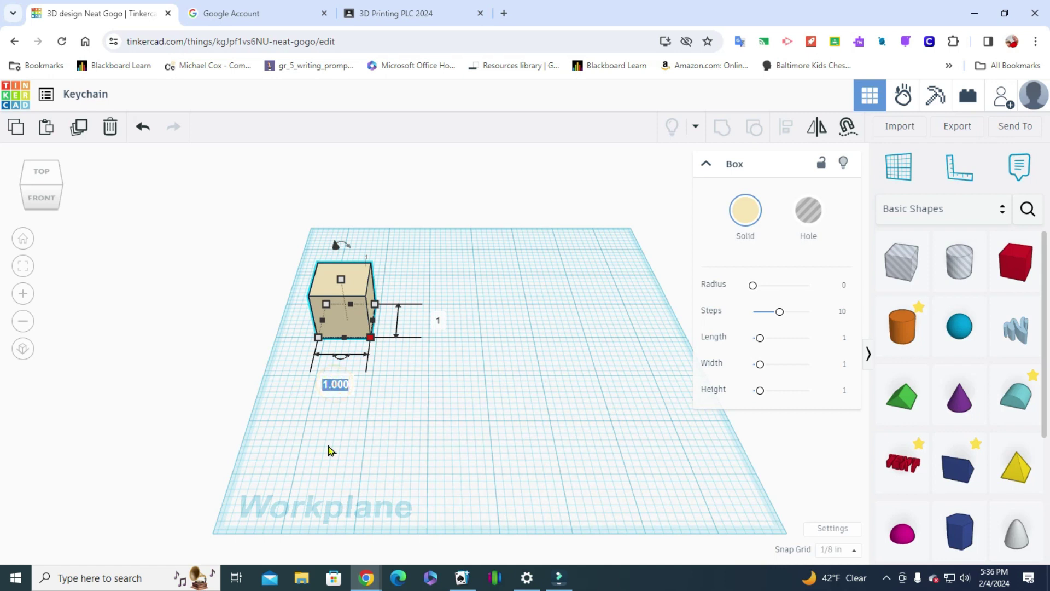
pyautogui.write('3')
pyautogui.press('Return')
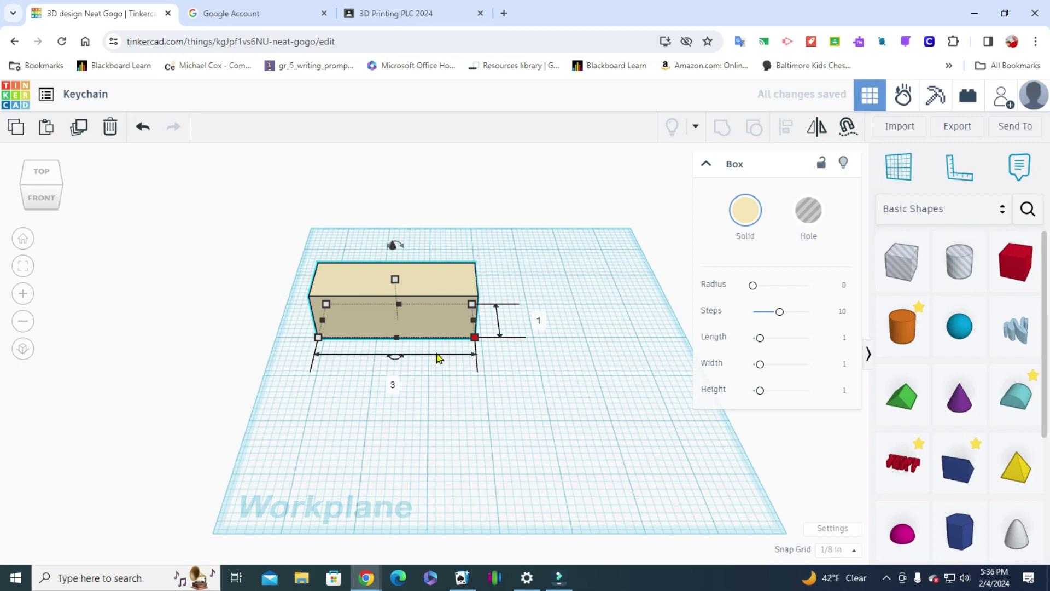
pyautogui.click(397, 391)
pyautogui.write('3')
pyautogui.press('Return')
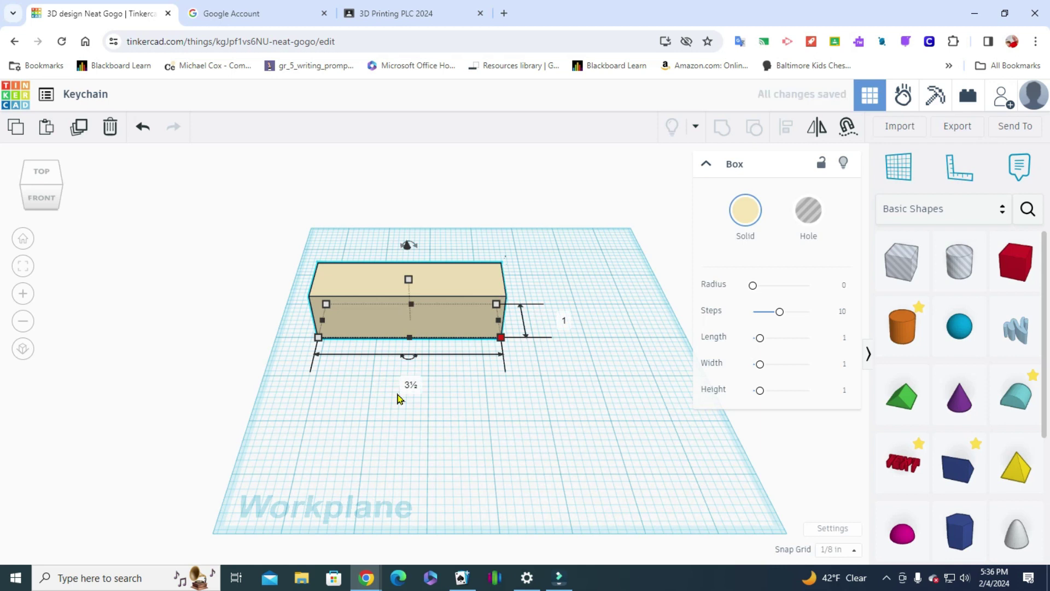
pyautogui.click(569, 322)
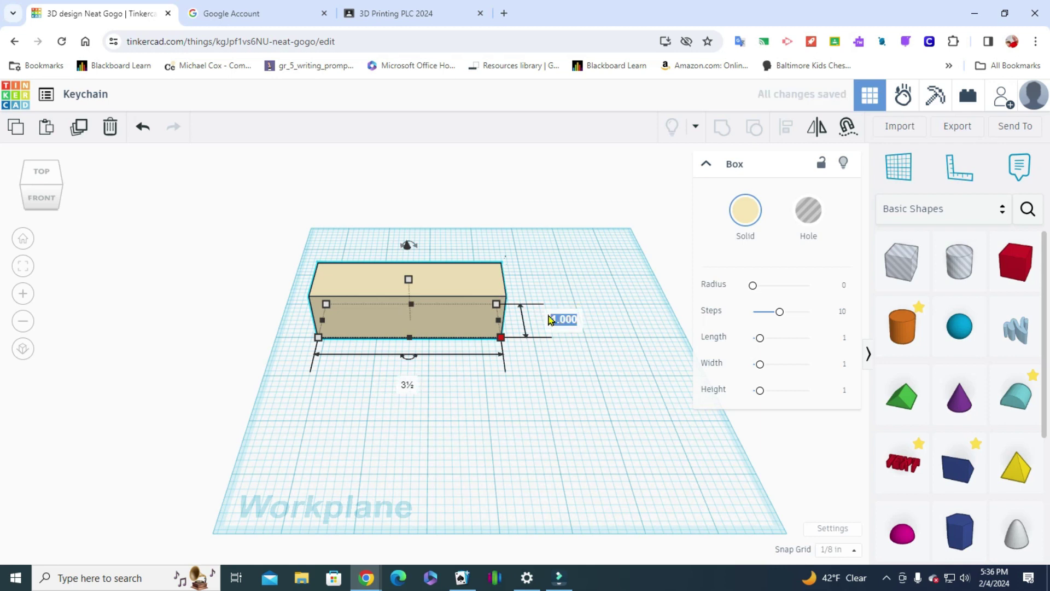
pyautogui.write('1')
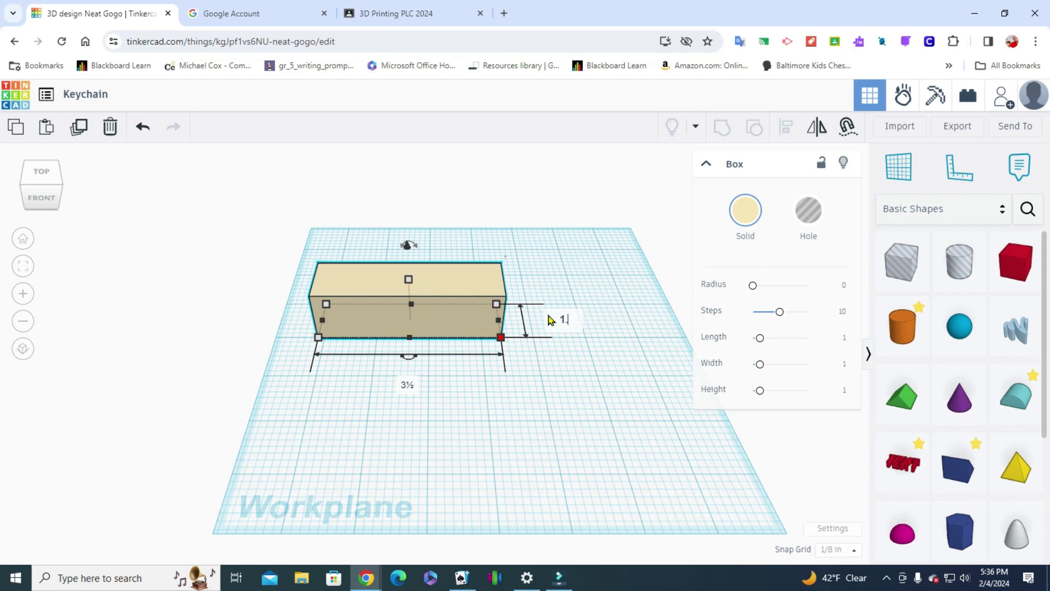
pyautogui.write('.75')
pyautogui.press('Return')
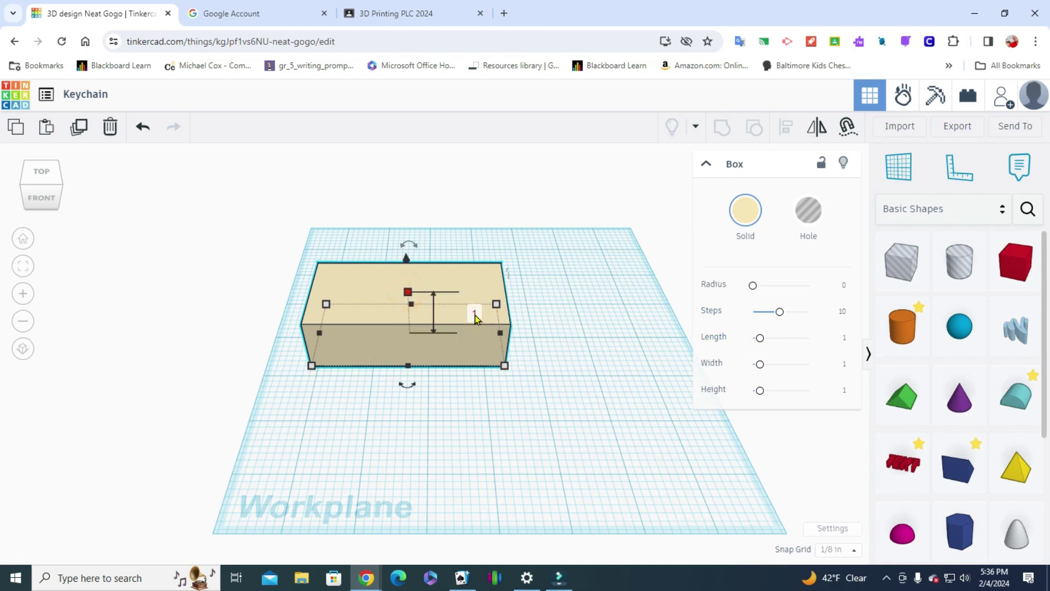
# Flatten the plate to 1/8 inch tall and nudge it slightly right
pyautogui.click(474, 312)
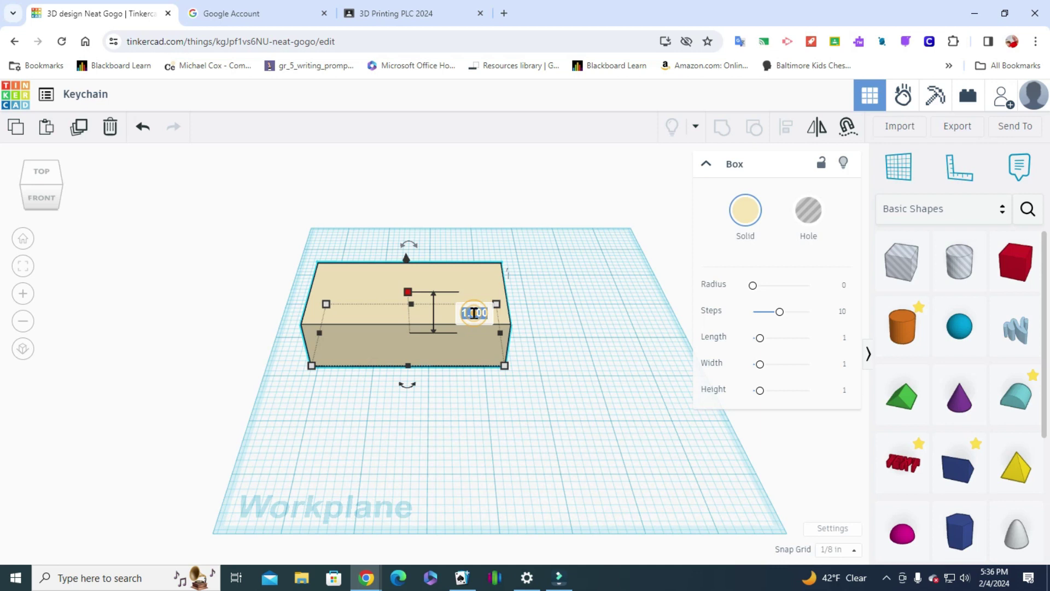
pyautogui.press('BackSpace')
pyautogui.press('Return')
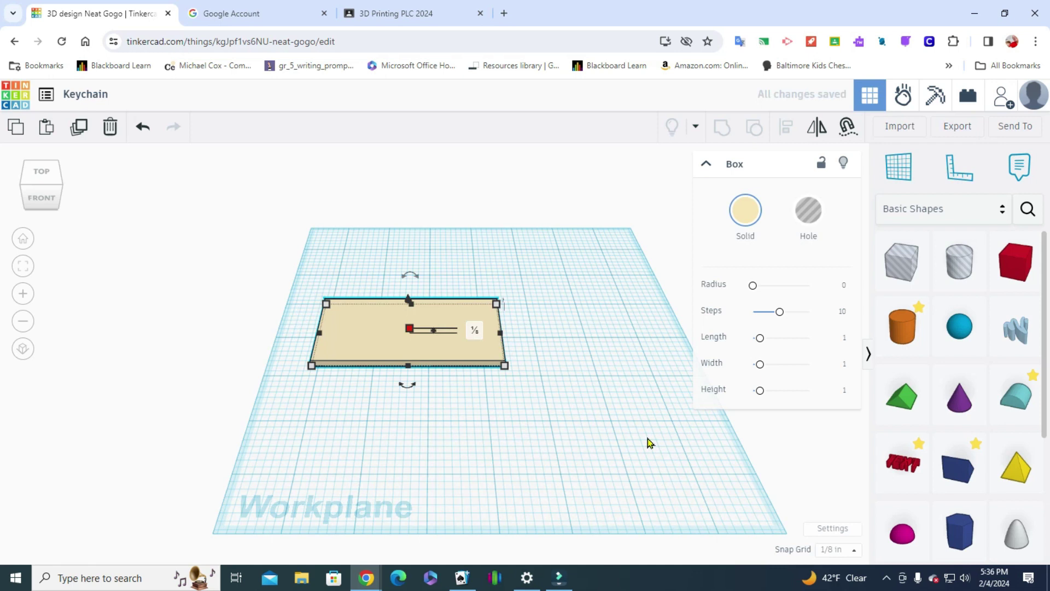
pyautogui.press('Right')
pyautogui.press('Right')
pyautogui.press('Right')
pyautogui.press('Right')
pyautogui.press('Right')
pyautogui.press('Right')
pyautogui.press('Right')
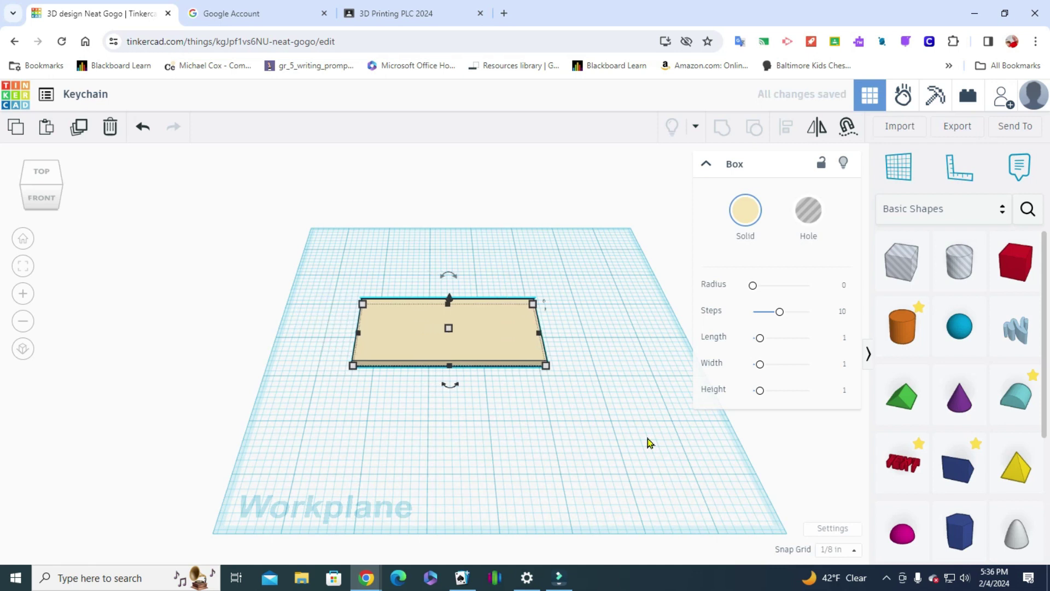
pyautogui.press('Right')
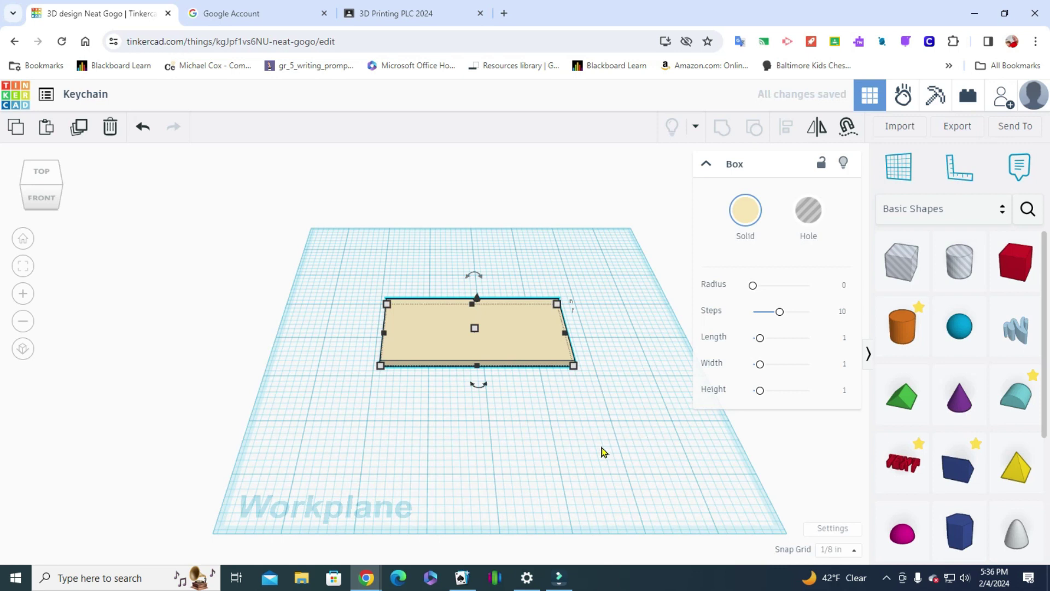
# Raise the plate's corner Radius to about 0.194 inch
pyautogui.scroll(2, 439, 444)
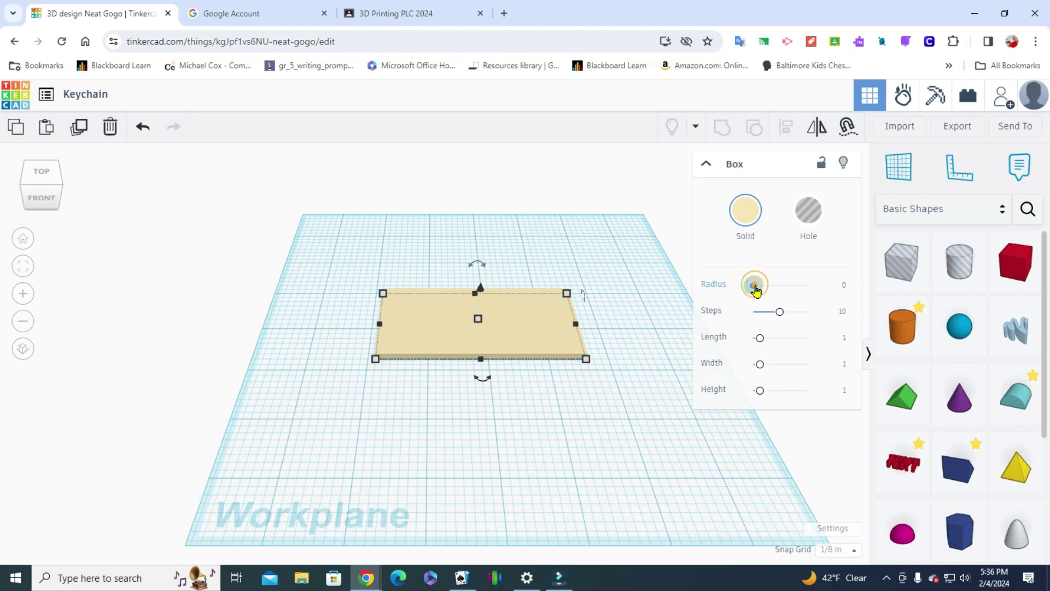
pyautogui.moveTo(755, 288); pyautogui.dragTo(767, 285)
pyautogui.click(676, 390)
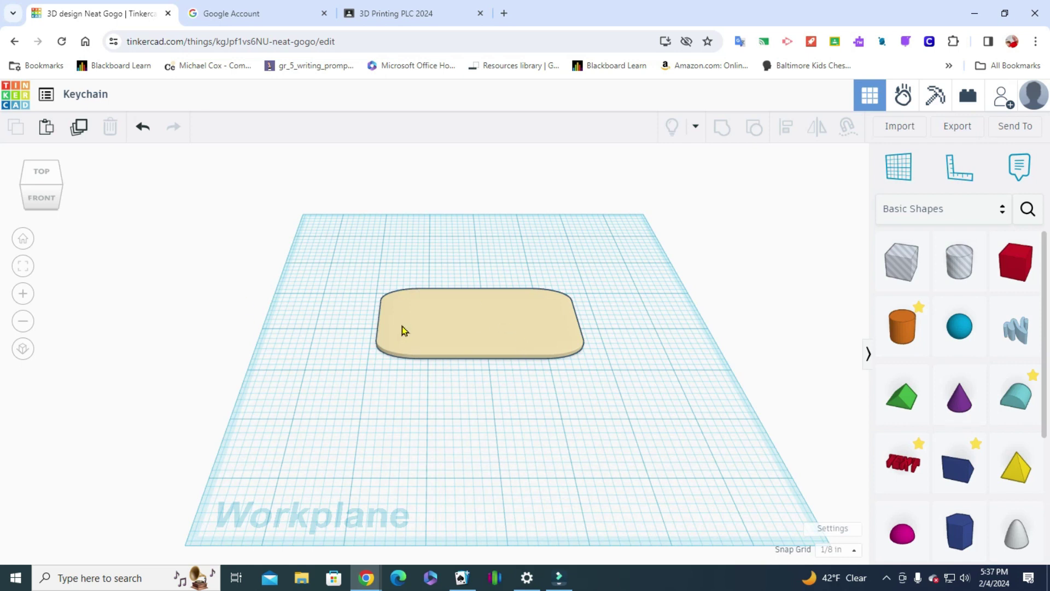
# Drop a Tube beside the plate and set its height to .125 inch
pyautogui.scroll(-1, 970, 379)
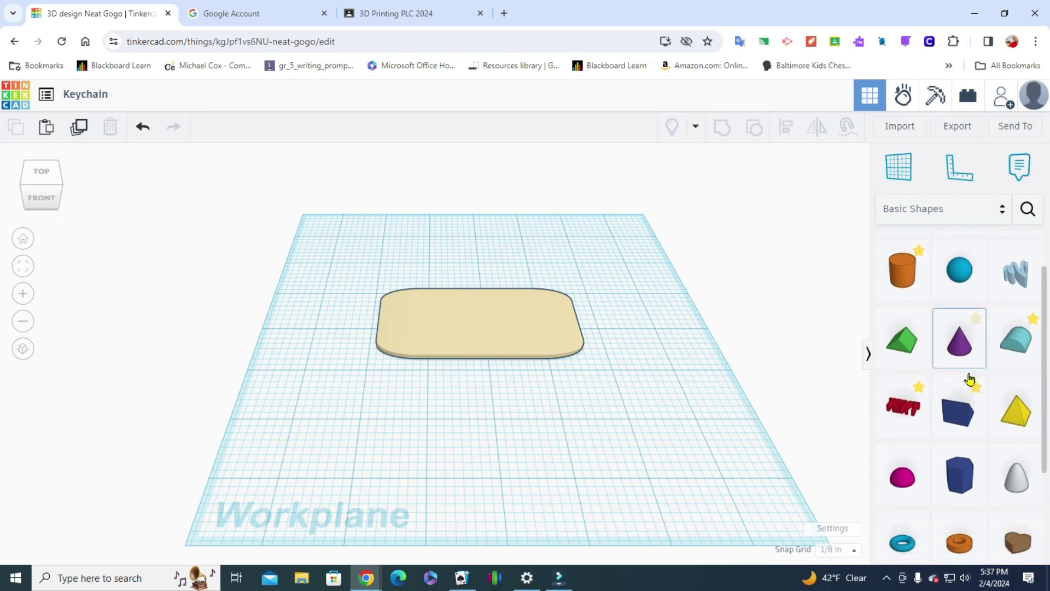
pyautogui.scroll(-2, 968, 383)
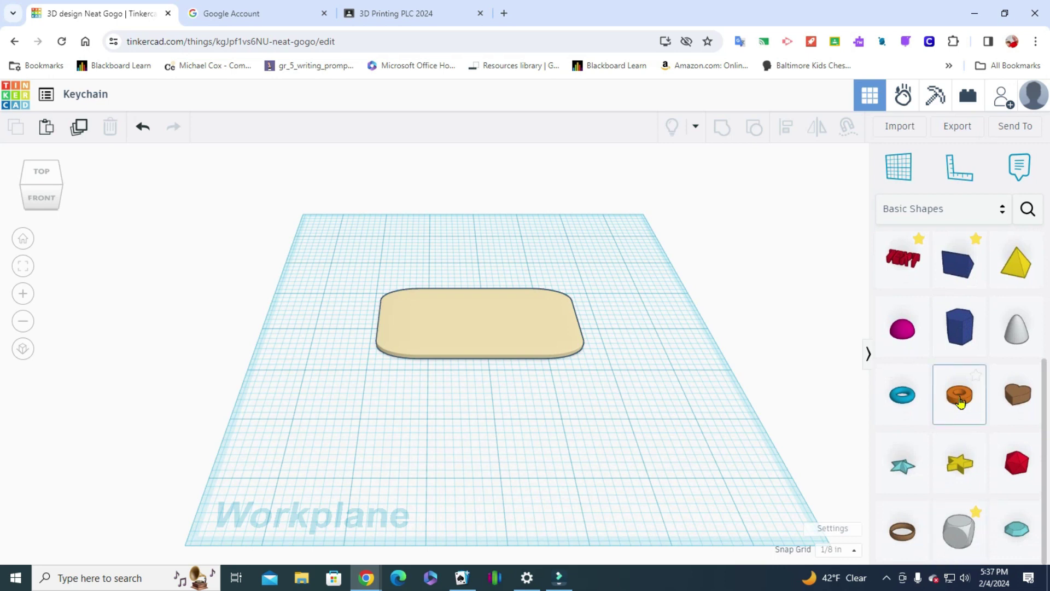
pyautogui.moveTo(961, 401); pyautogui.dragTo(330, 364)
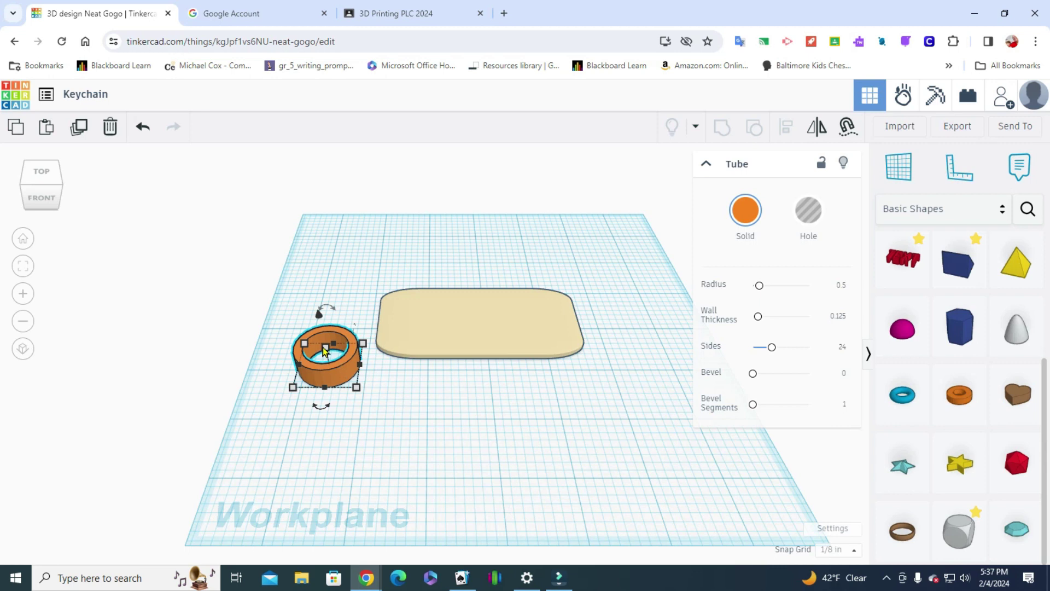
pyautogui.click(392, 355)
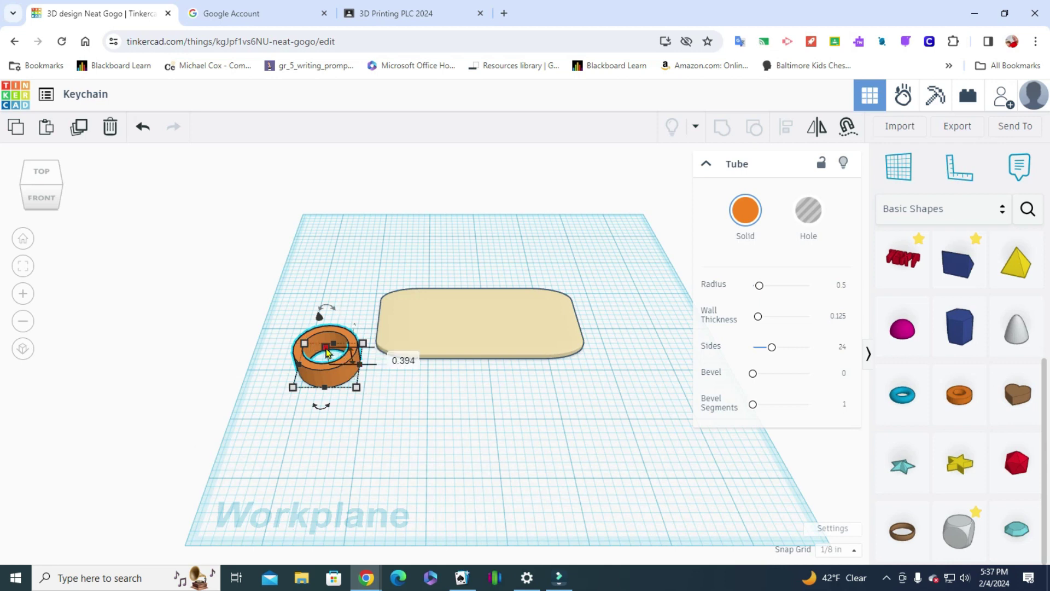
pyautogui.click(392, 355)
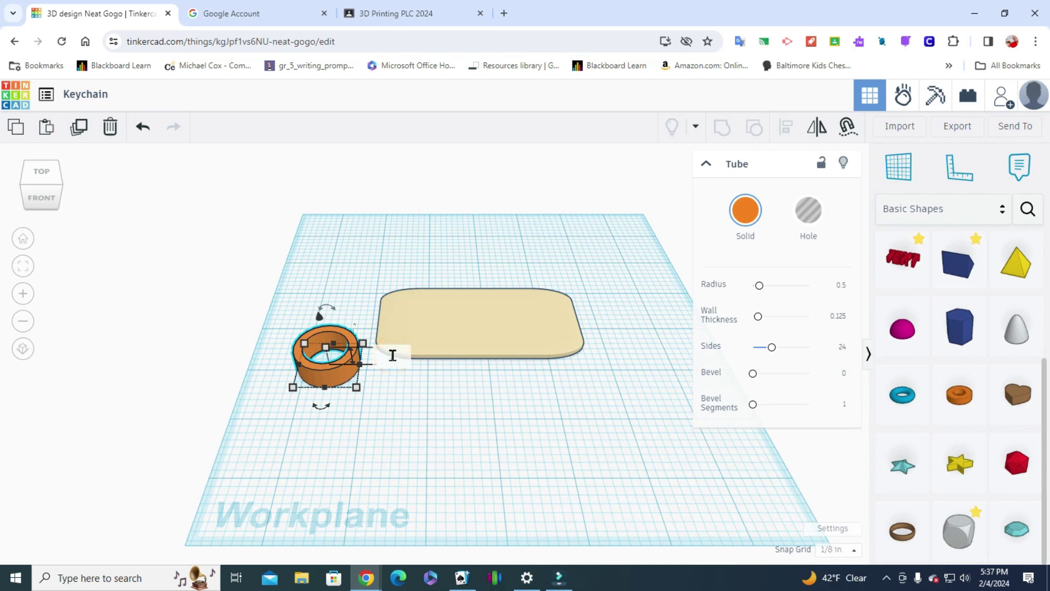
pyautogui.write('.125')
pyautogui.press('Return')
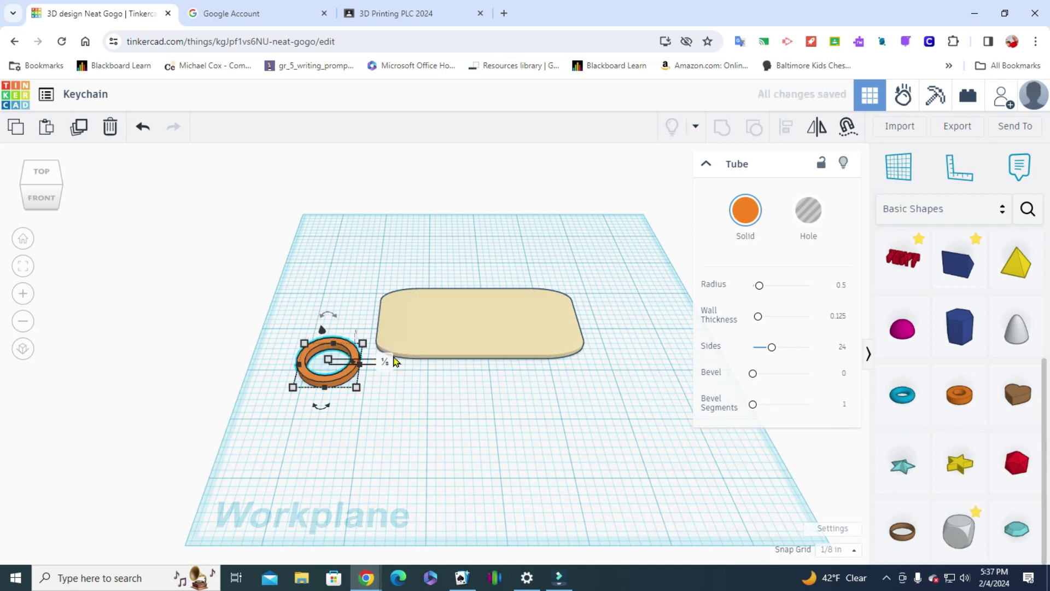
# In top view, nudge the tube up and right onto the plate's left end
pyautogui.click(41, 197)
pyautogui.click(42, 166)
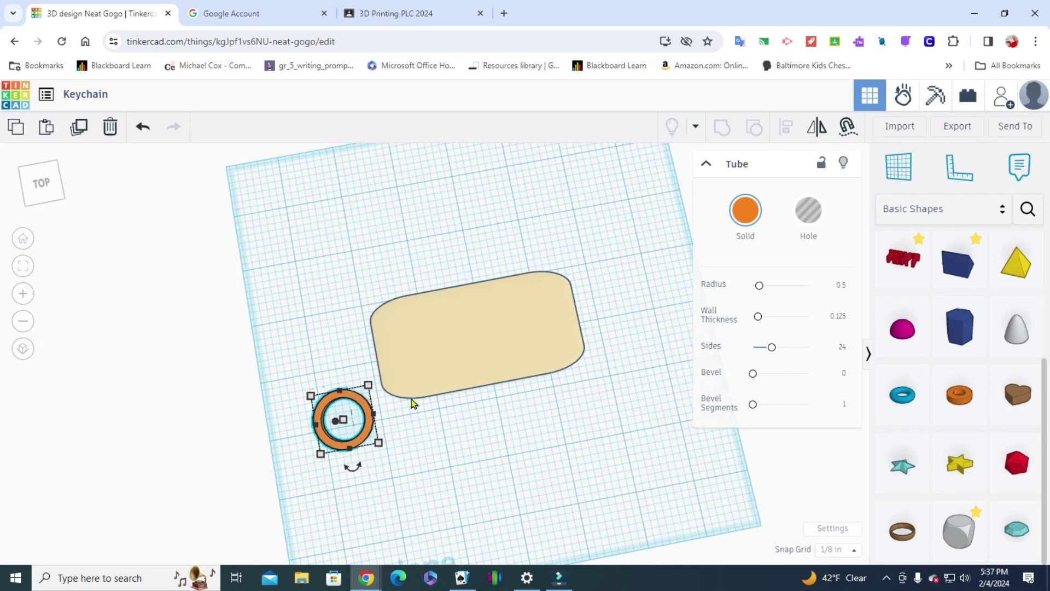
pyautogui.press('Up')
pyautogui.press('Up')
pyautogui.press('Up')
pyautogui.press('Up')
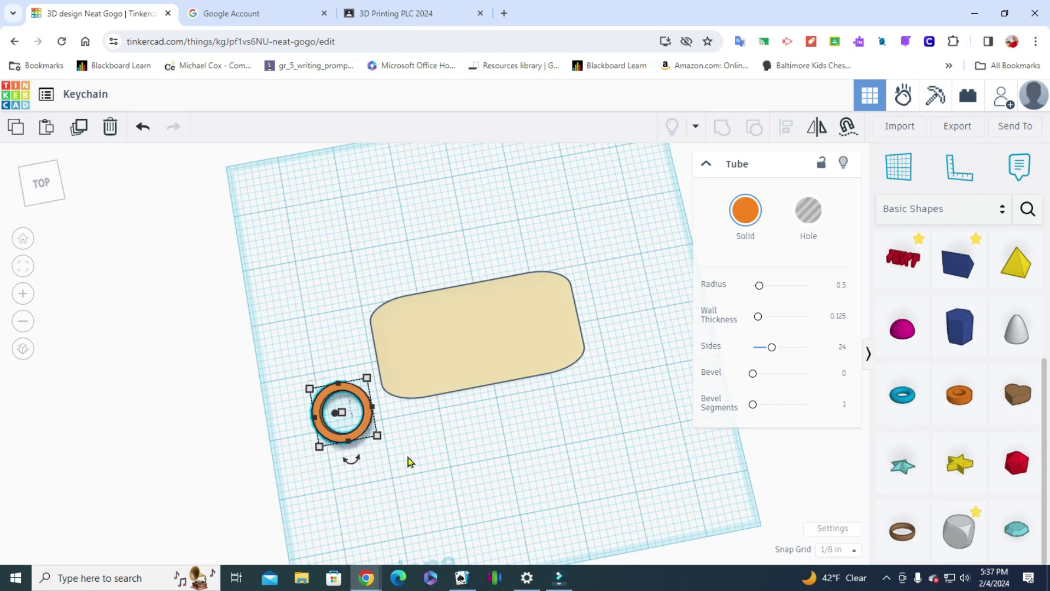
pyautogui.press('Up')
pyautogui.press('Up')
pyautogui.press('Up')
pyautogui.press('Up')
pyautogui.press('Right')
pyautogui.press('Right')
pyautogui.press('Right')
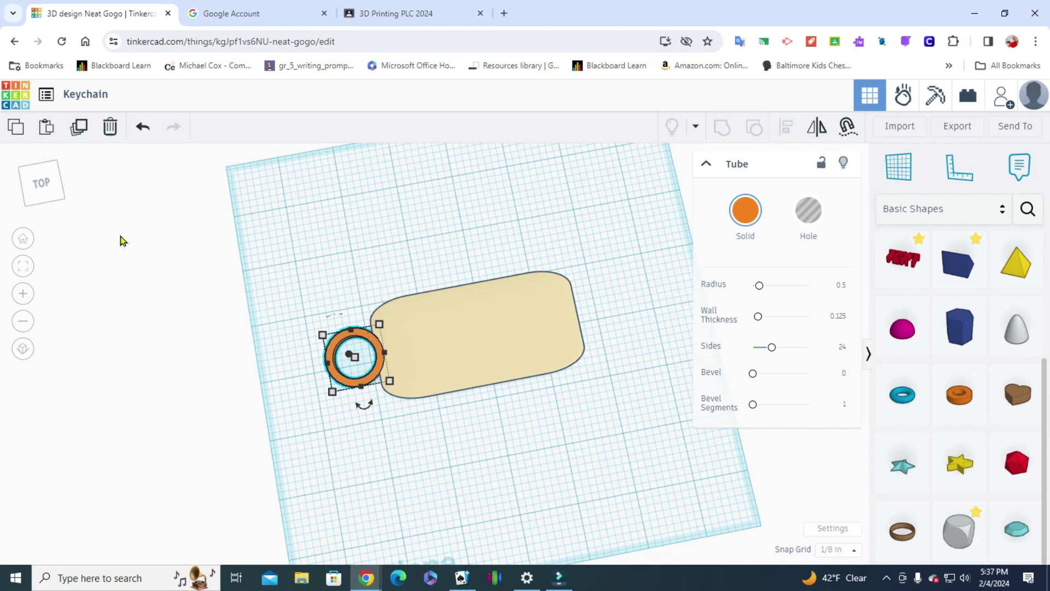
pyautogui.click(44, 201)
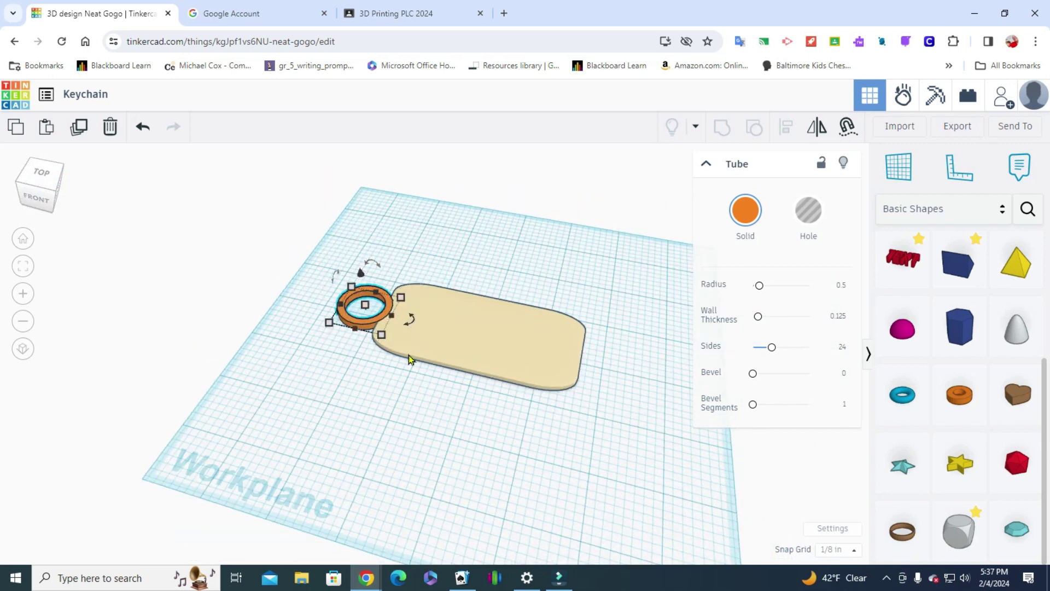
pyautogui.scroll(-2, 481, 424)
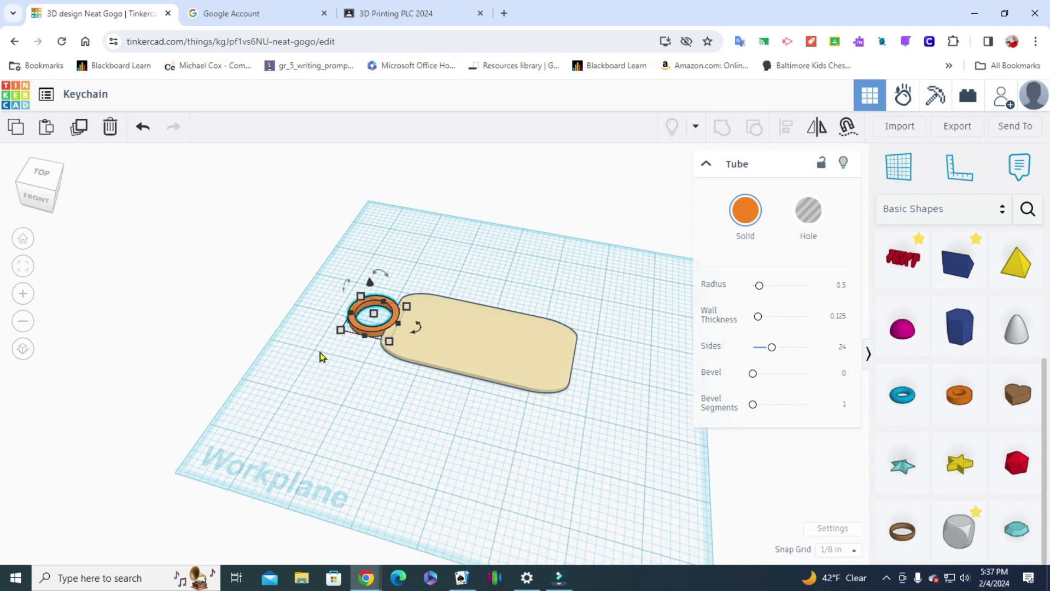
# Box-select the tube ring and plate and combine them with Group
pyautogui.moveTo(323, 345); pyautogui.dragTo(589, 304)
pyautogui.moveTo(322, 405); pyautogui.dragTo(651, 257)
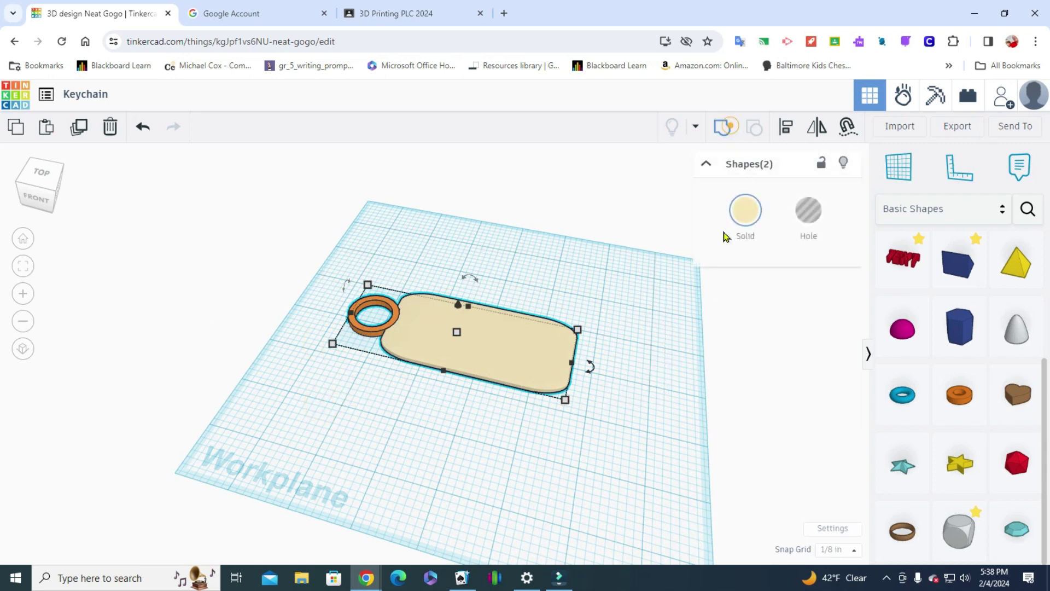
pyautogui.click(722, 127)
pyautogui.click(623, 458)
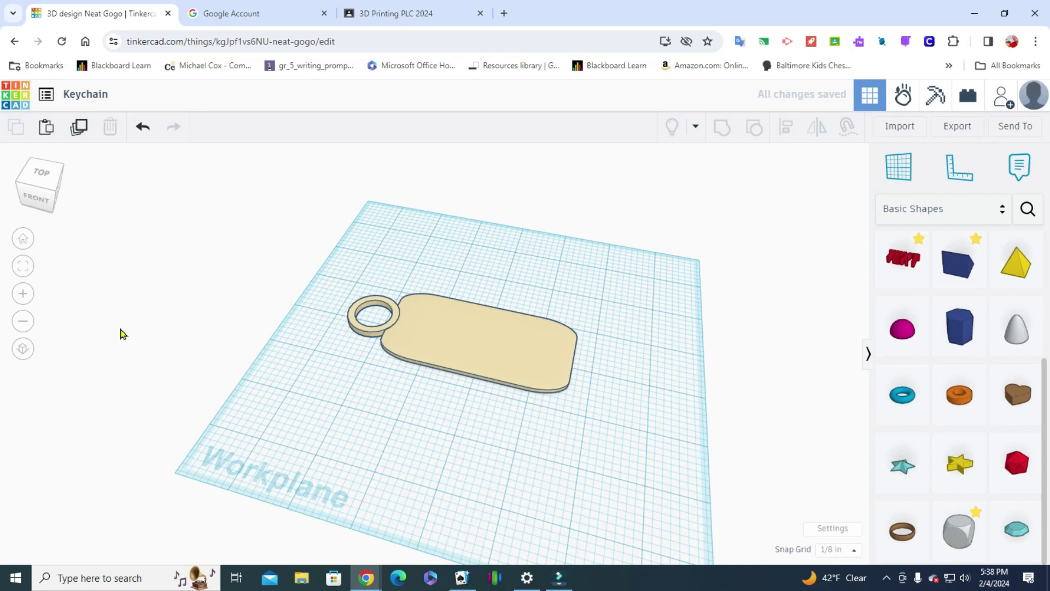
# Place a Text shape in front of the keychain and set its height to 0.25 inch
pyautogui.click(42, 186)
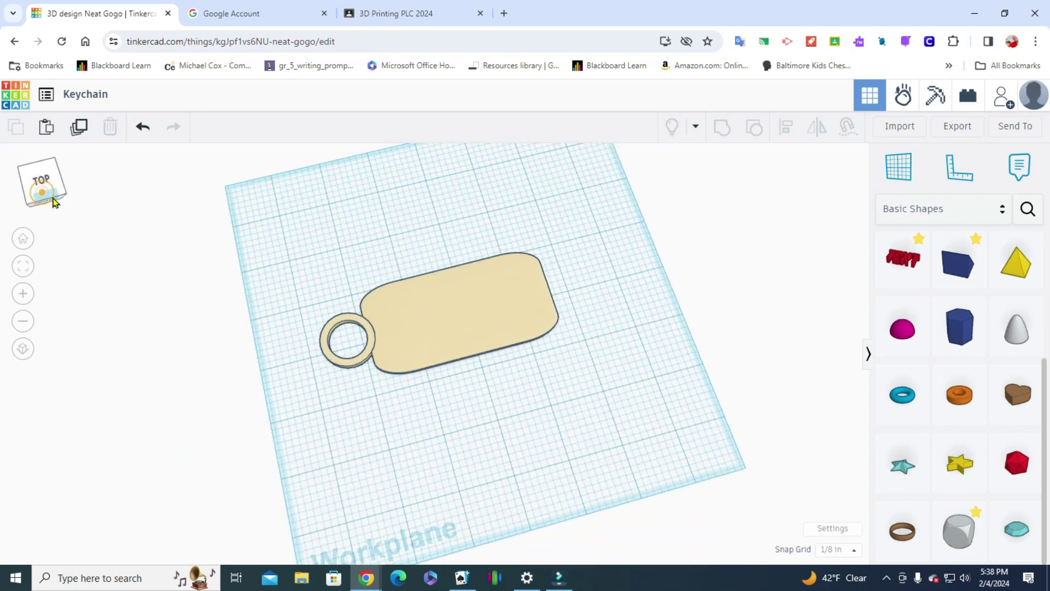
pyautogui.click(902, 258)
pyautogui.click(464, 418)
pyautogui.click(48, 176)
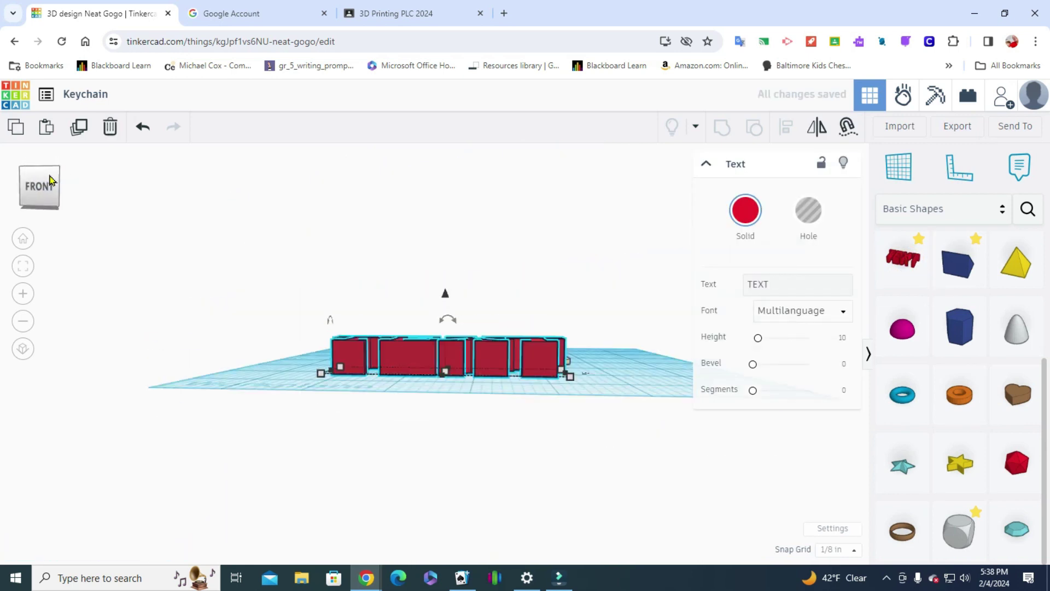
pyautogui.moveTo(48, 178); pyautogui.dragTo(71, 212)
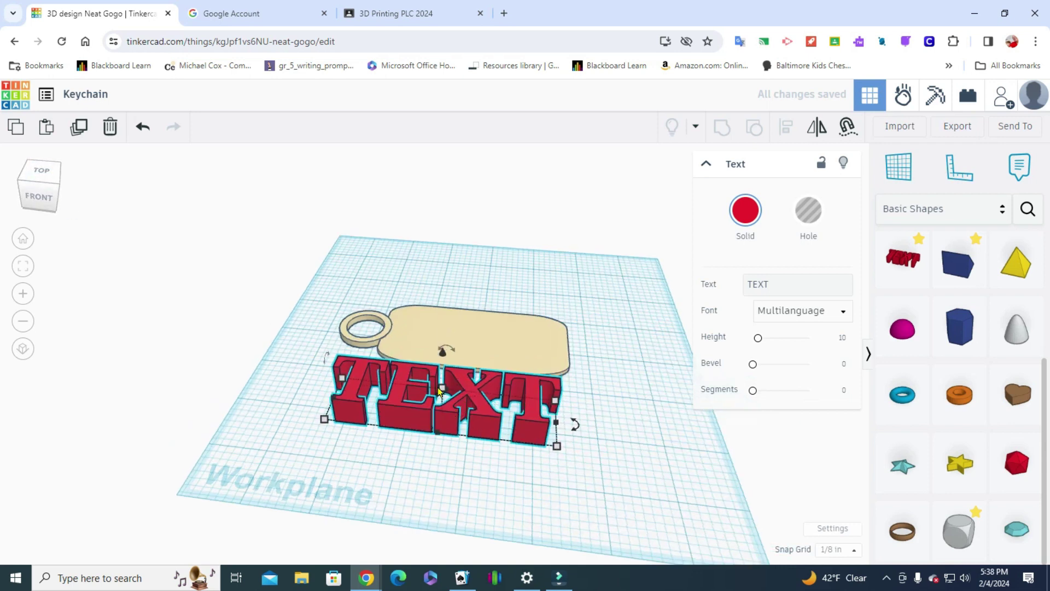
pyautogui.moveTo(441, 388); pyautogui.dragTo(449, 425)
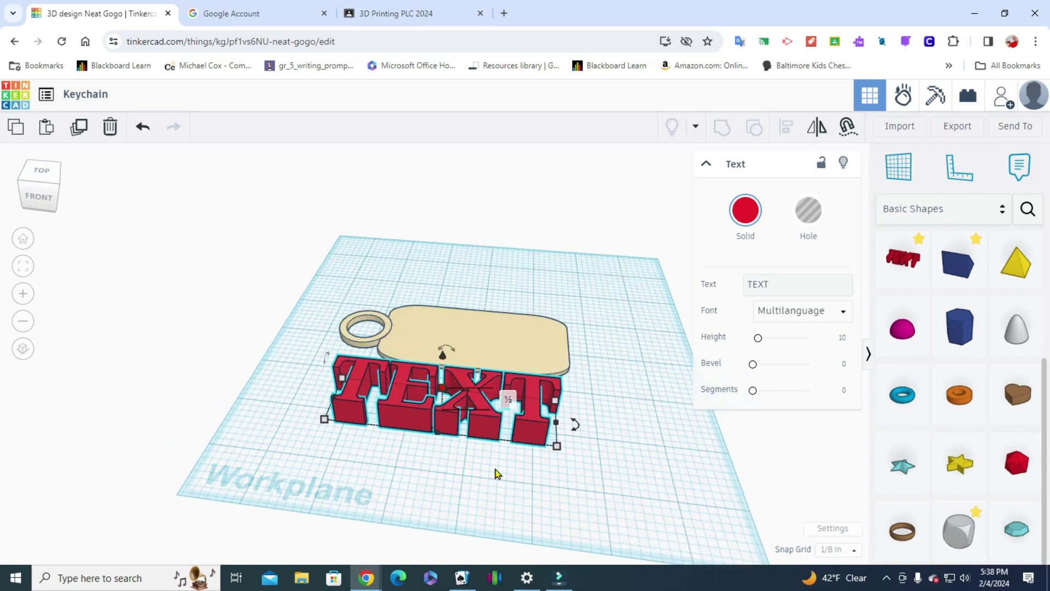
pyautogui.click(508, 400)
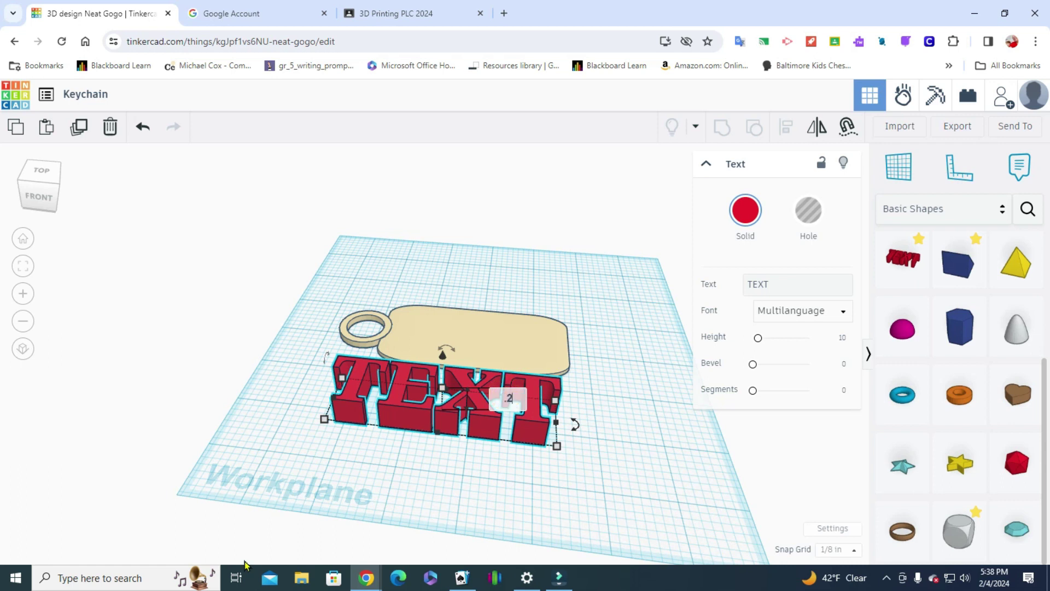
pyautogui.press('Return')
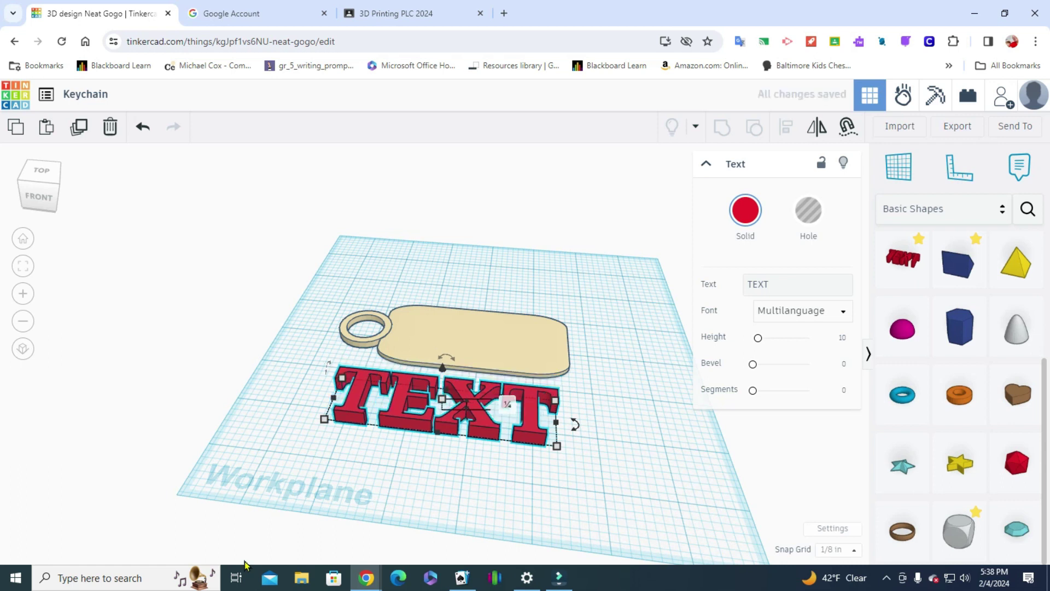
# Set the text shape's font to Sans
pyautogui.click(840, 310)
pyautogui.click(778, 354)
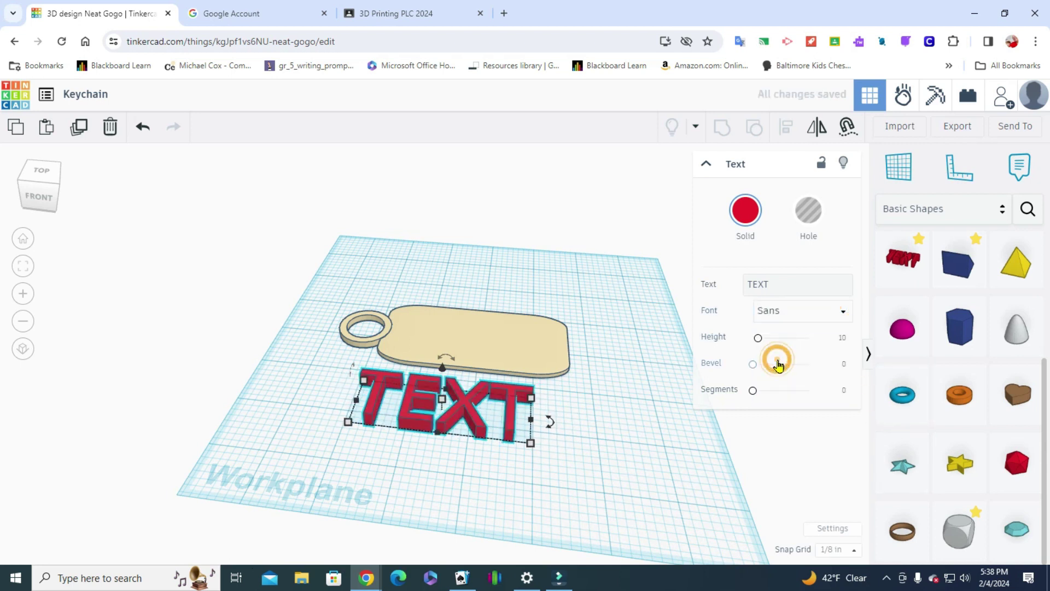
pyautogui.click(841, 310)
pyautogui.click(793, 339)
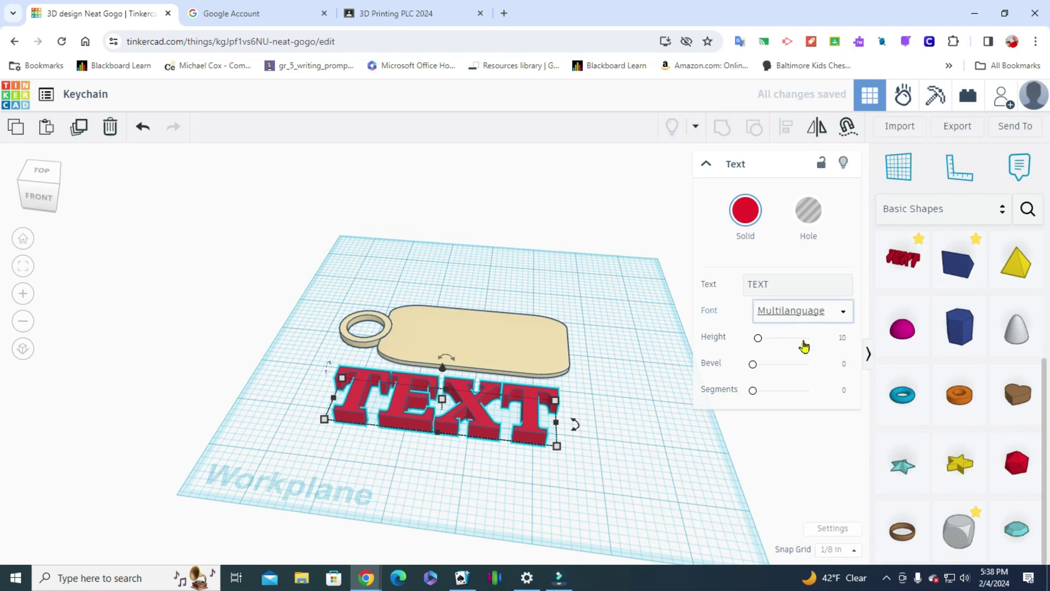
pyautogui.click(841, 316)
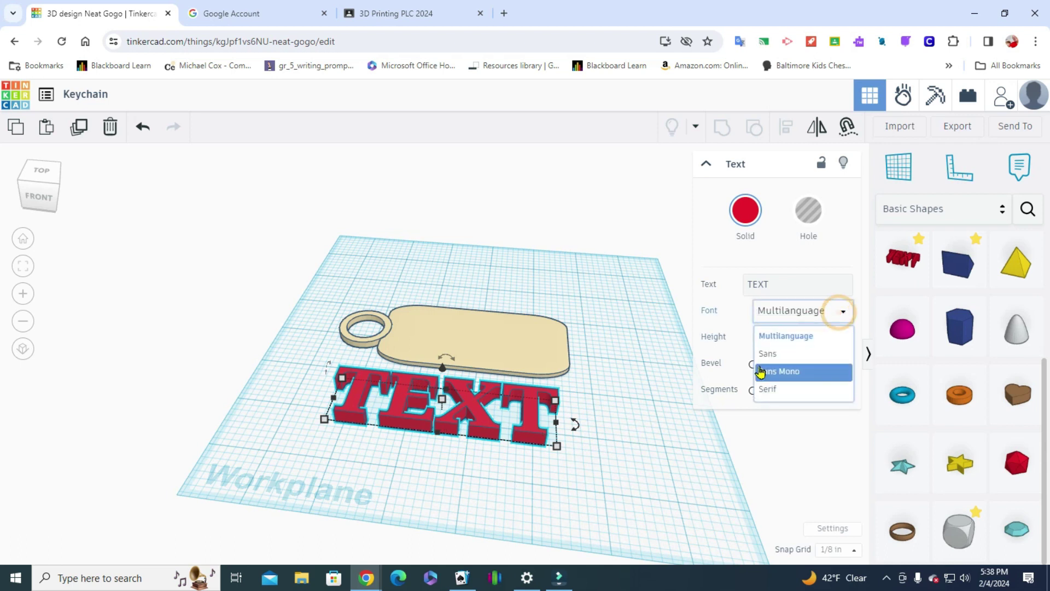
pyautogui.click(771, 353)
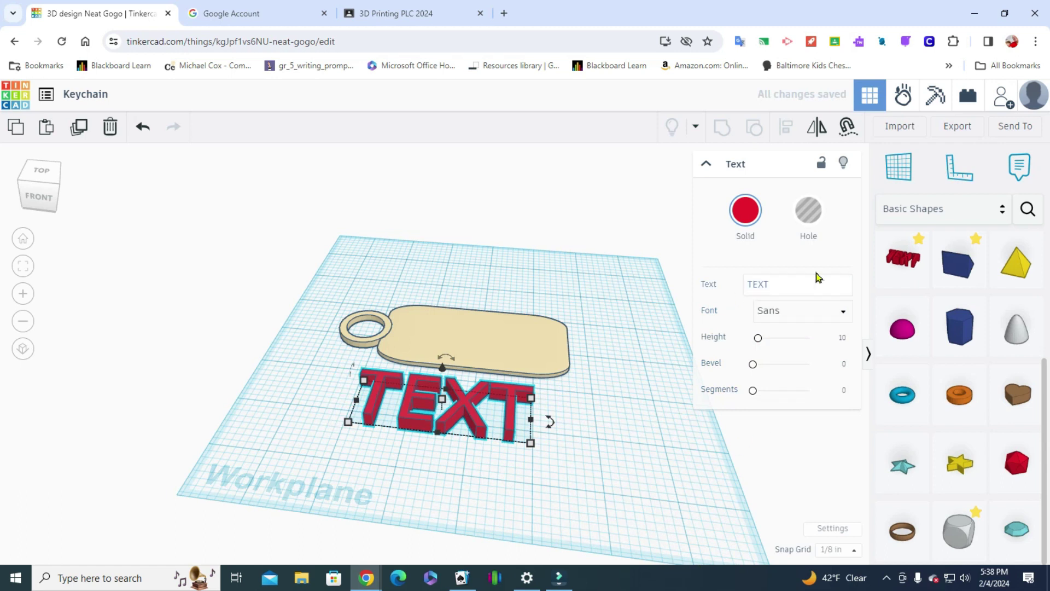
# Replace the default text wording with 'Poppy'
pyautogui.click(786, 284)
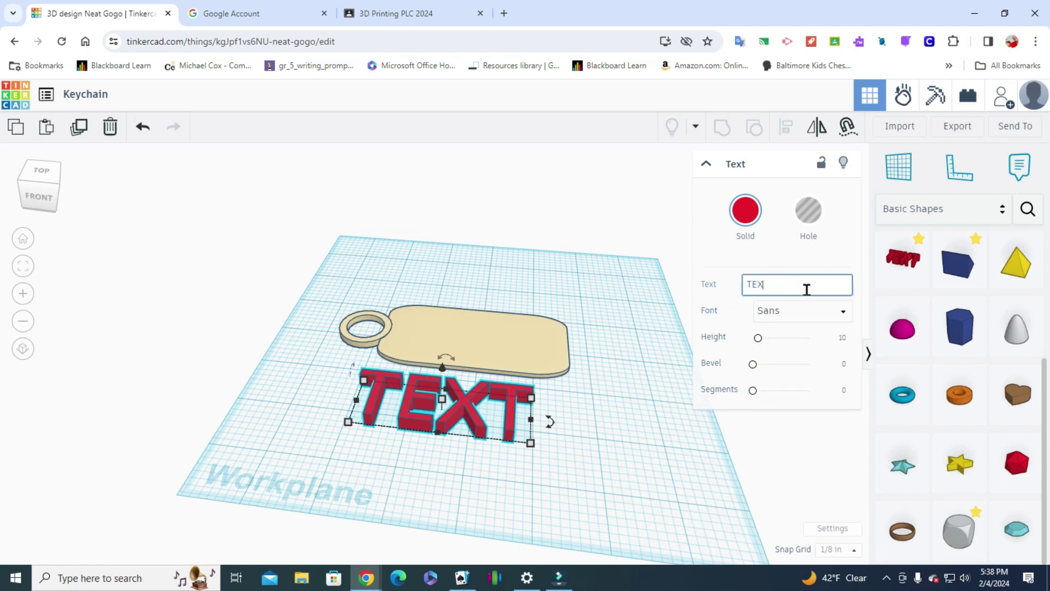
pyautogui.press('BackSpace')
pyautogui.press('BackSpace')
pyautogui.press('BackSpace')
pyautogui.press('BackSpace')
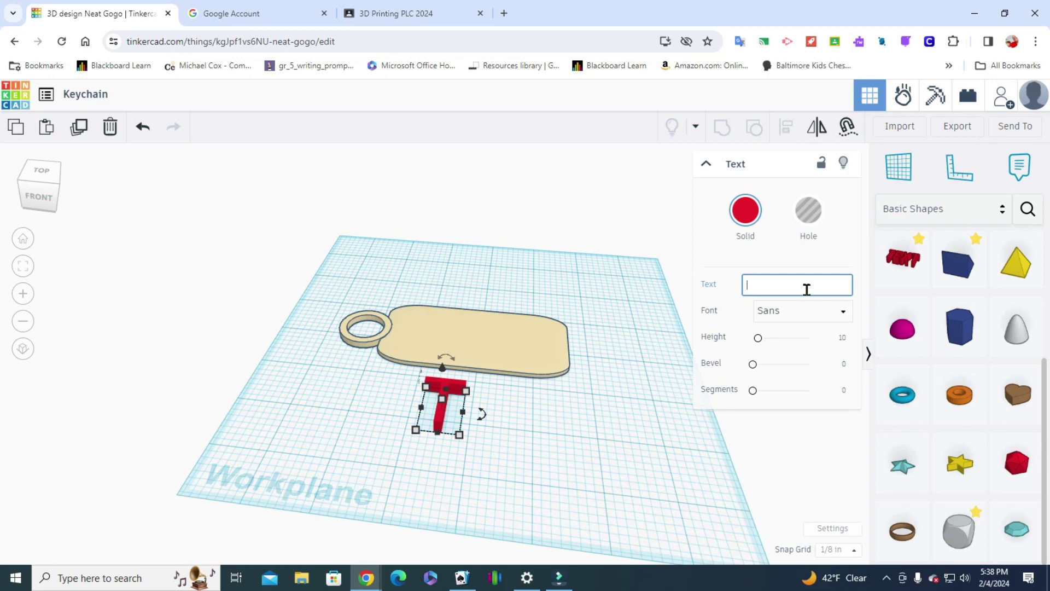
pyautogui.write('Poppy')
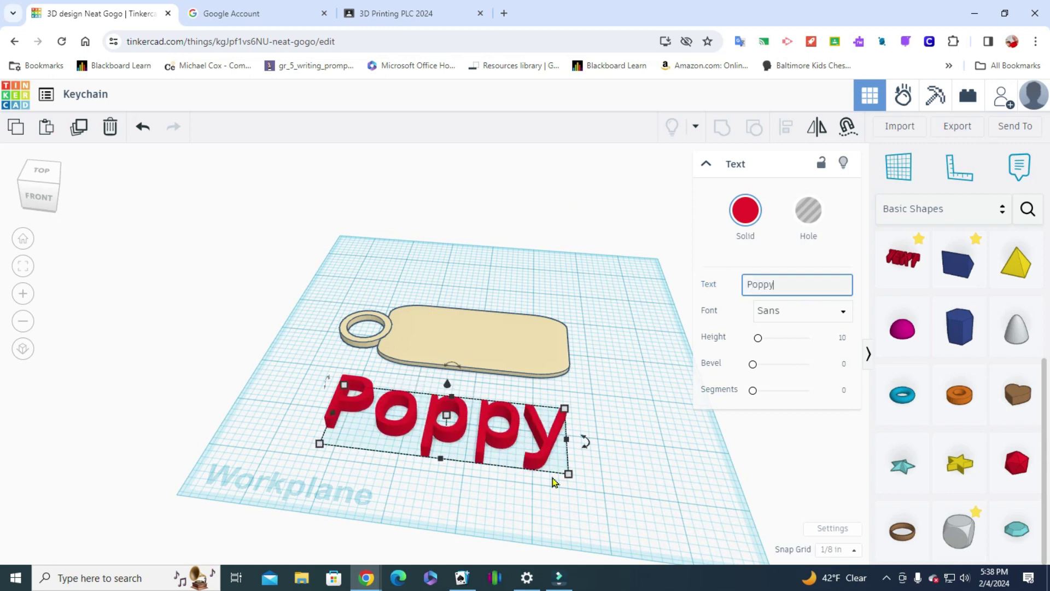
pyautogui.click(566, 439)
# Resize the Poppy text to 3 wide and 1 deep
pyautogui.click(439, 521)
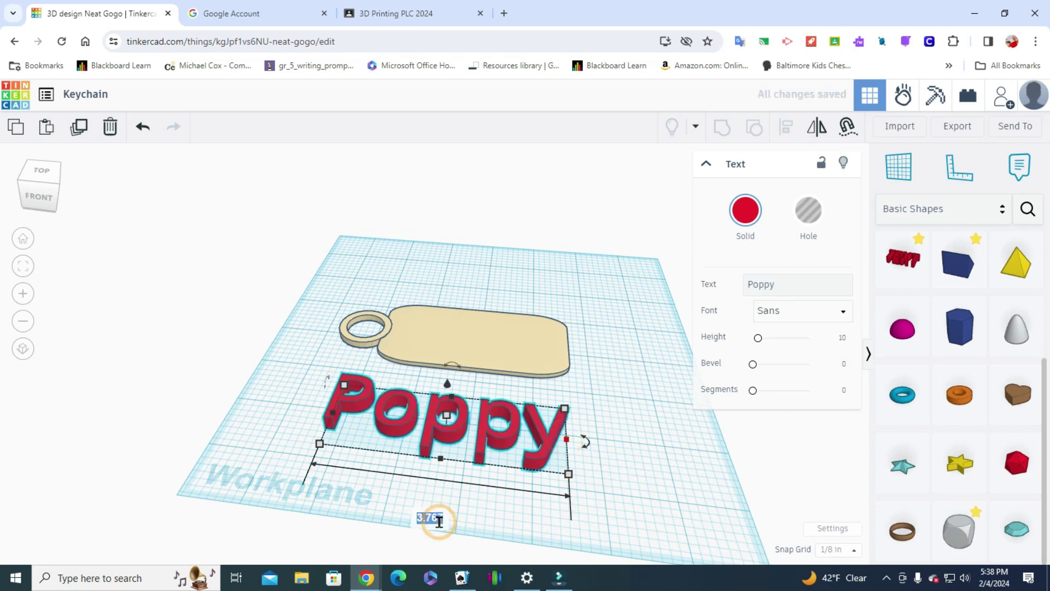
pyautogui.write('3')
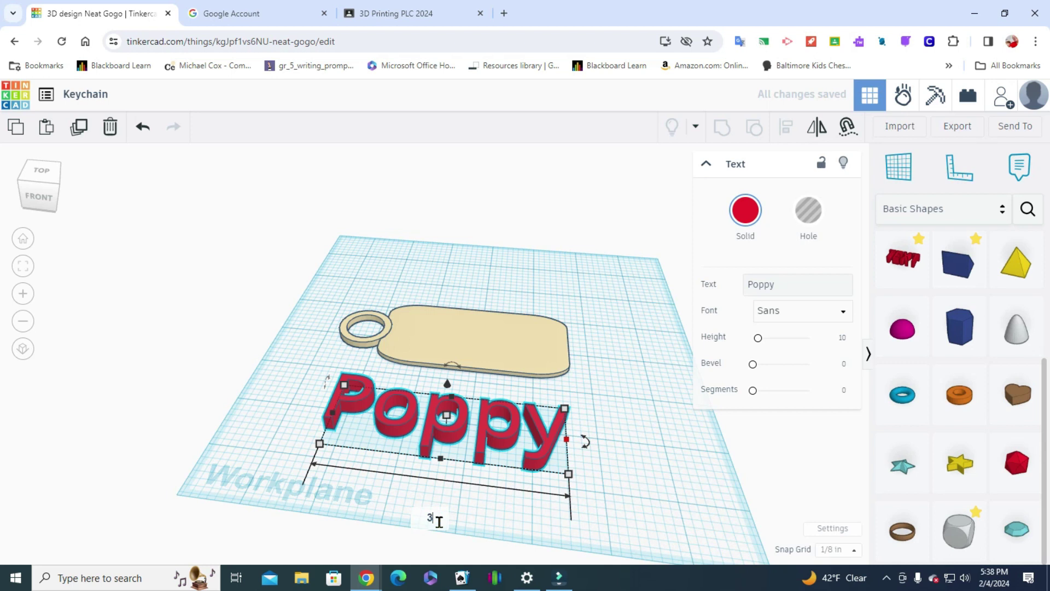
pyautogui.press('Return')
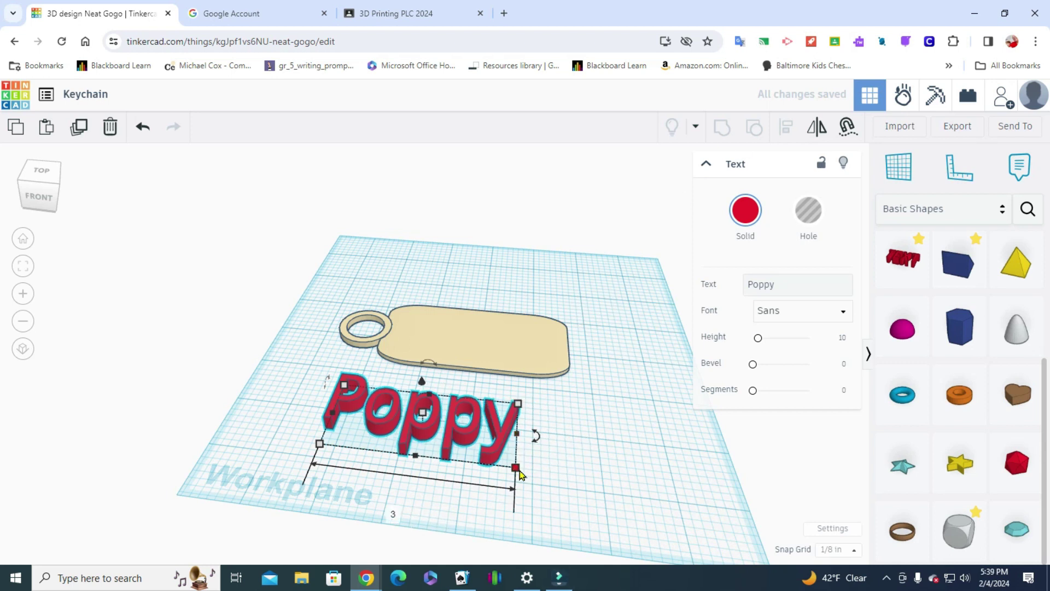
pyautogui.click(588, 441)
pyautogui.write('1')
pyautogui.press('Return')
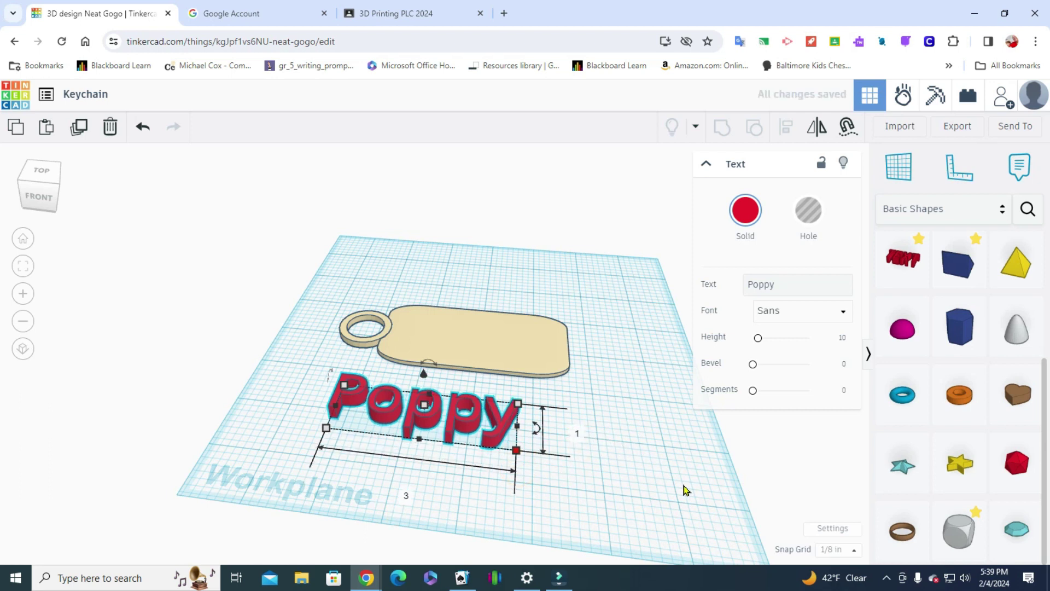
# Nudge the text up and right back onto the keychain base
pyautogui.press('Up')
pyautogui.press('Up')
pyautogui.press('Up')
pyautogui.press('Up')
pyautogui.press('Up')
pyautogui.press('Up')
pyautogui.press('Up')
pyautogui.press('Up')
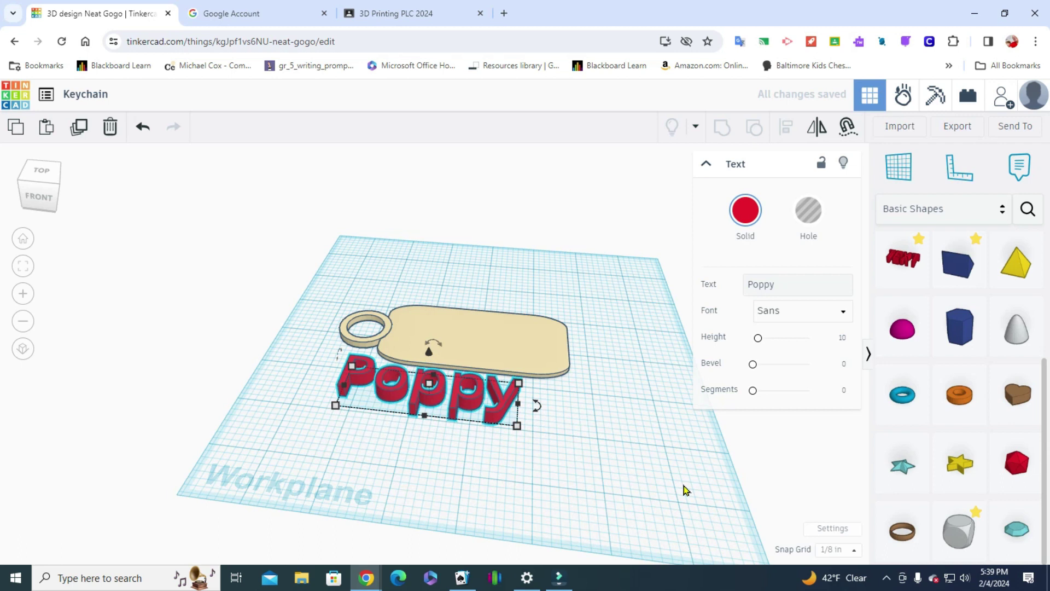
pyautogui.press('Up')
pyautogui.press('Up')
pyautogui.press('Up')
pyautogui.press('Up')
pyautogui.press('Up')
pyautogui.press('Up')
pyautogui.press('Up')
pyautogui.press('Up')
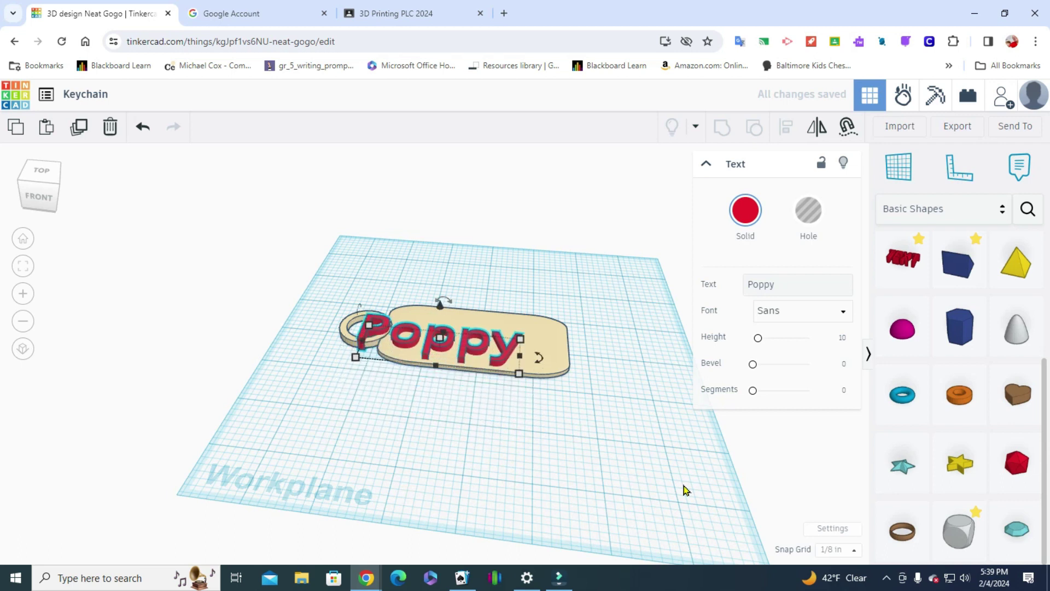
pyautogui.press('Right')
pyautogui.press('Right')
pyautogui.press('Right')
pyautogui.press('Right')
pyautogui.press('Right')
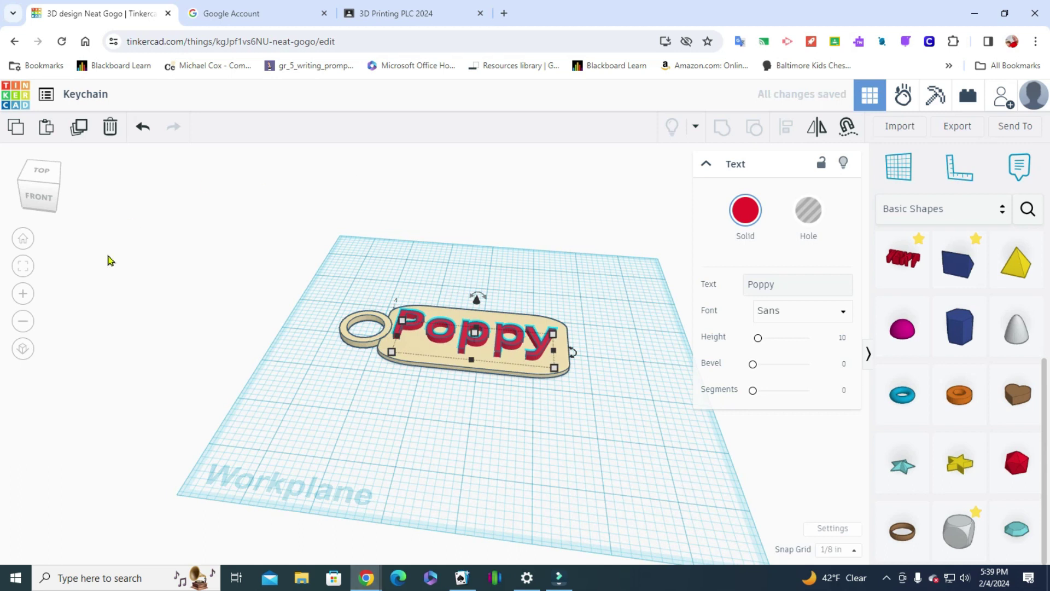
# In Top view, select the plate and text and centre them both ways with Align
pyautogui.click(42, 172)
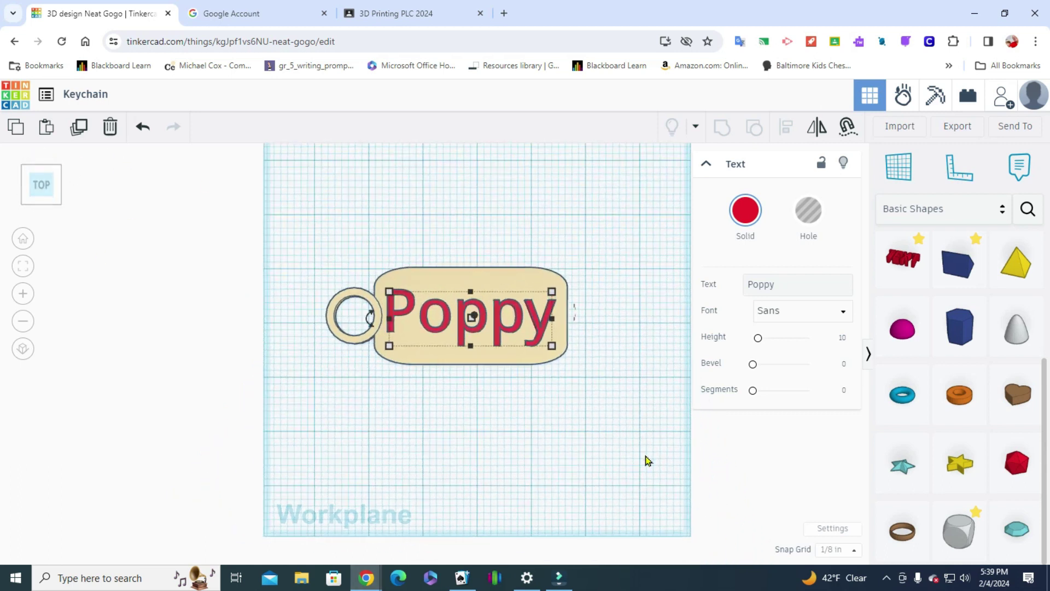
pyautogui.click(627, 440)
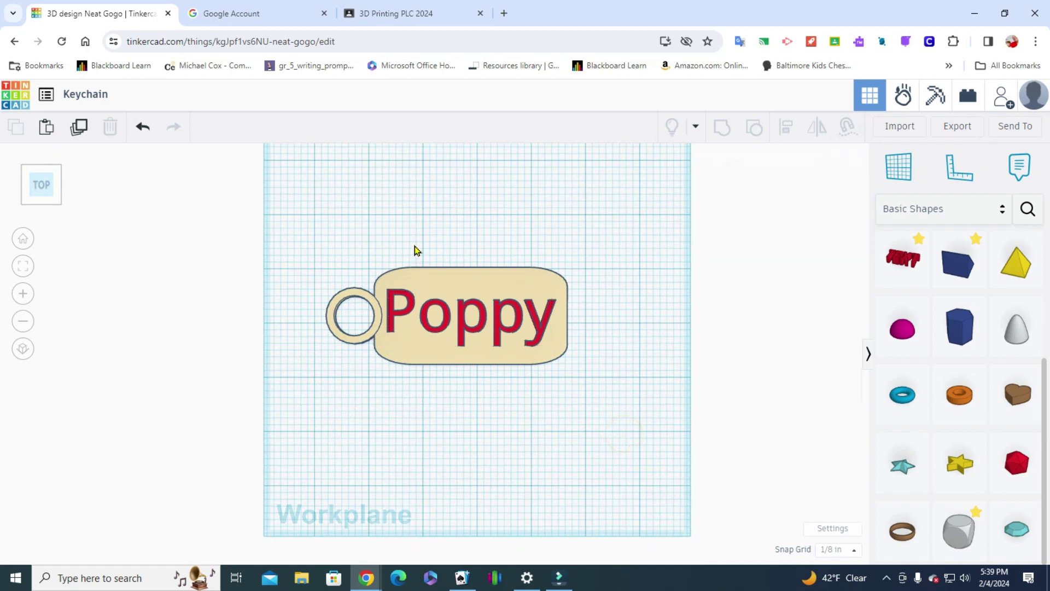
pyautogui.moveTo(330, 218); pyautogui.dragTo(546, 424)
pyautogui.click(789, 131)
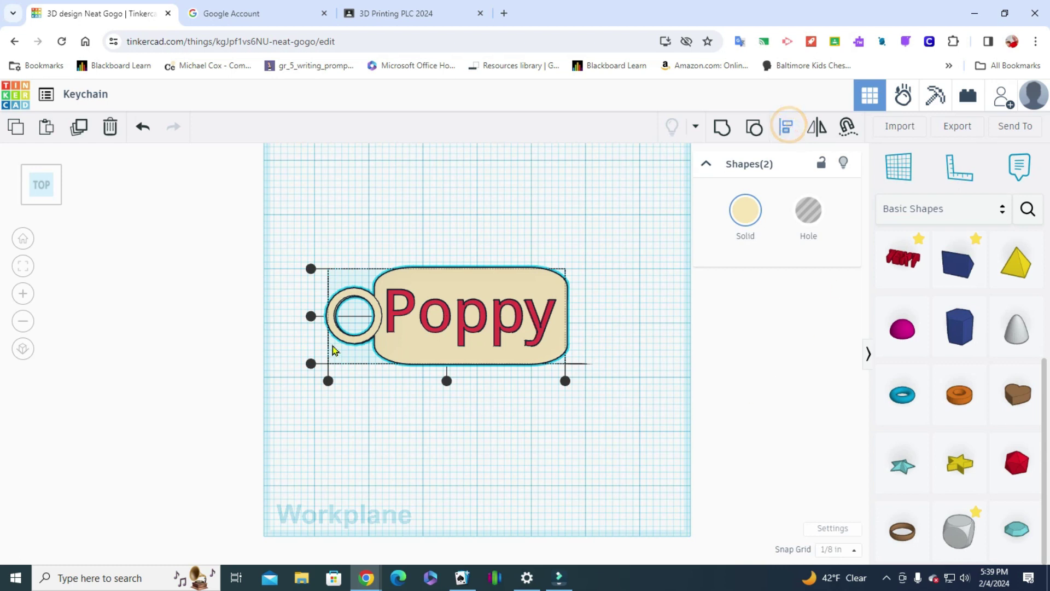
pyautogui.click(308, 317)
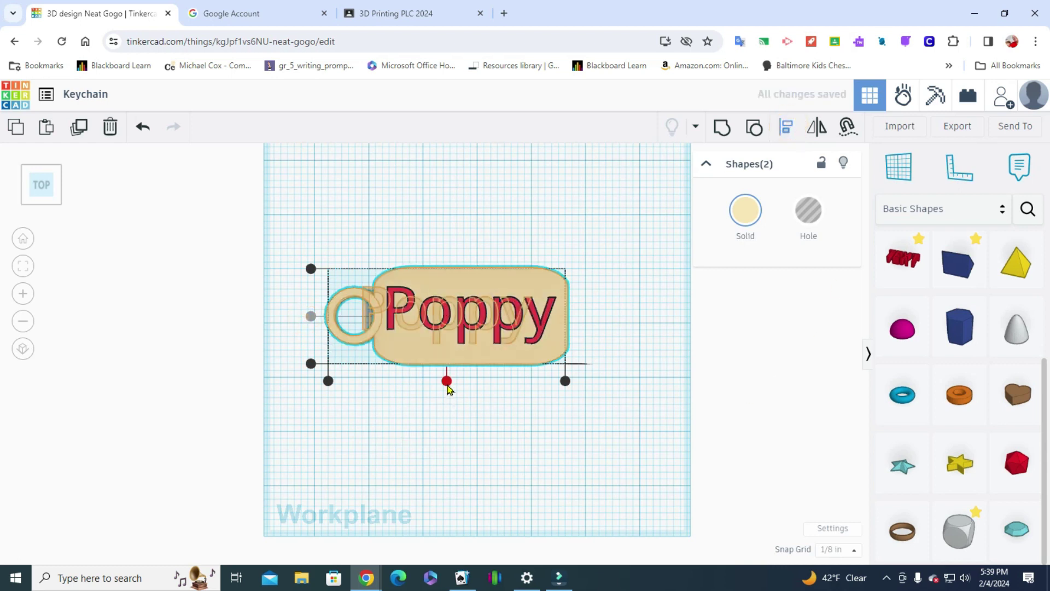
pyautogui.click(448, 386)
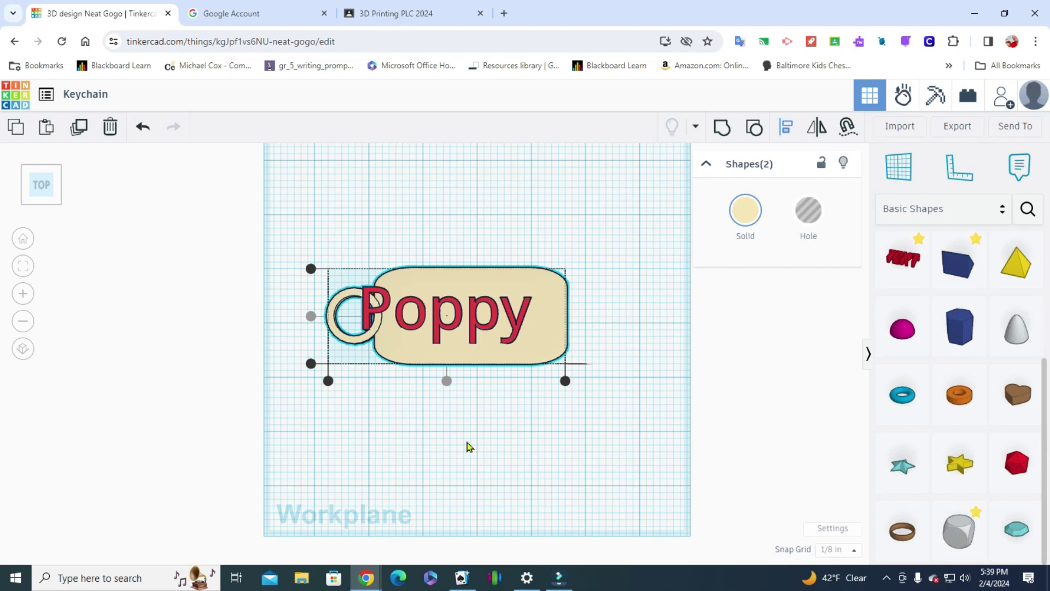
# Nudge the Poppy text to the right, clear of the ring hole
pyautogui.click(430, 421)
pyautogui.click(412, 474)
pyautogui.click(436, 330)
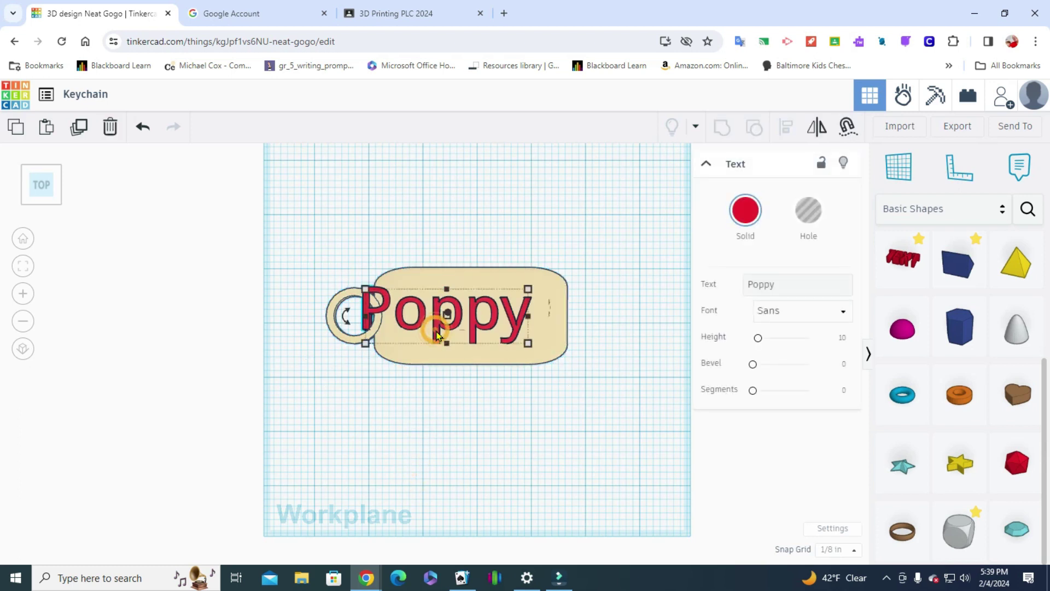
pyautogui.press('Right')
pyautogui.press('Right')
pyautogui.press('Right')
pyautogui.press('Right')
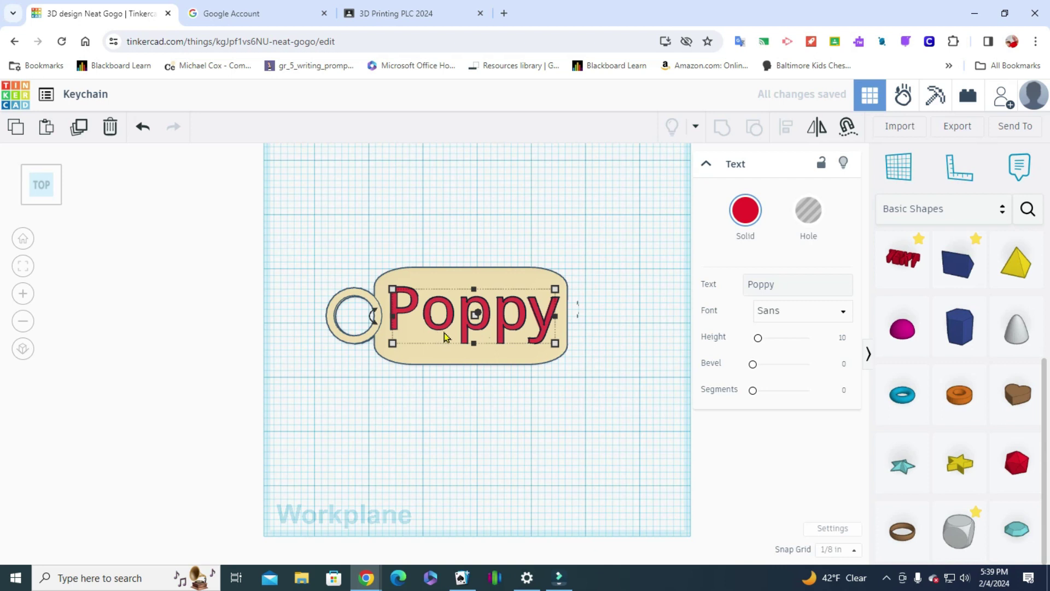
pyautogui.click(614, 476)
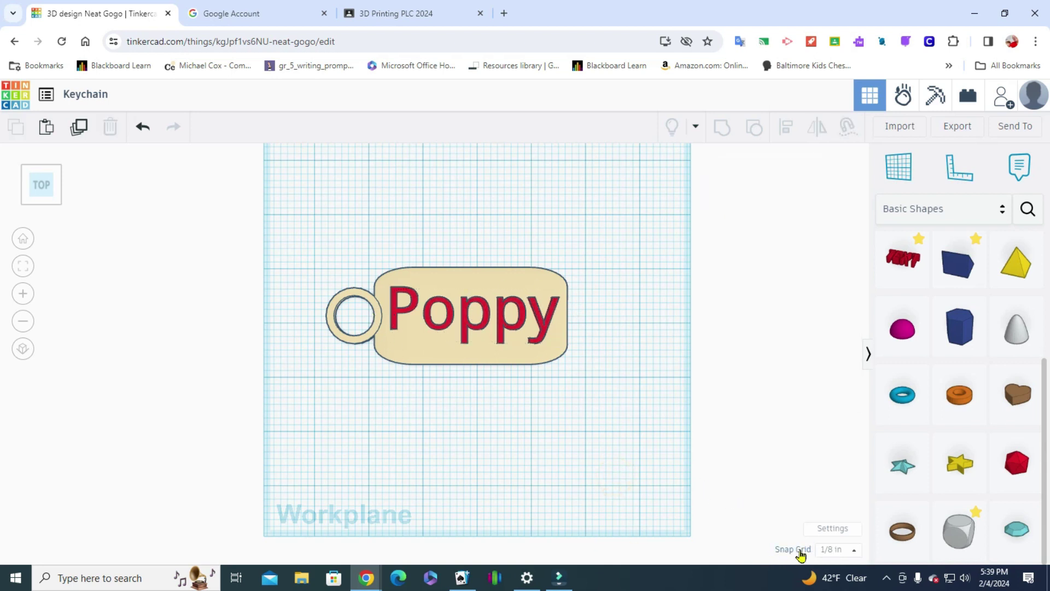
# Set the snap grid to 1/64 in and nudge the text slightly left twice
pyautogui.click(853, 552)
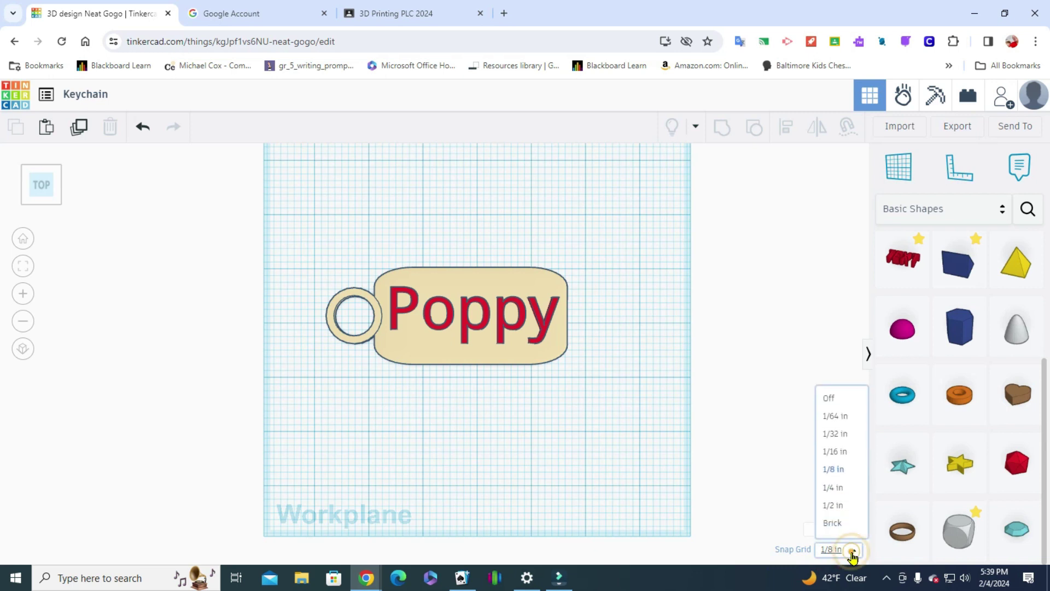
pyautogui.click(829, 418)
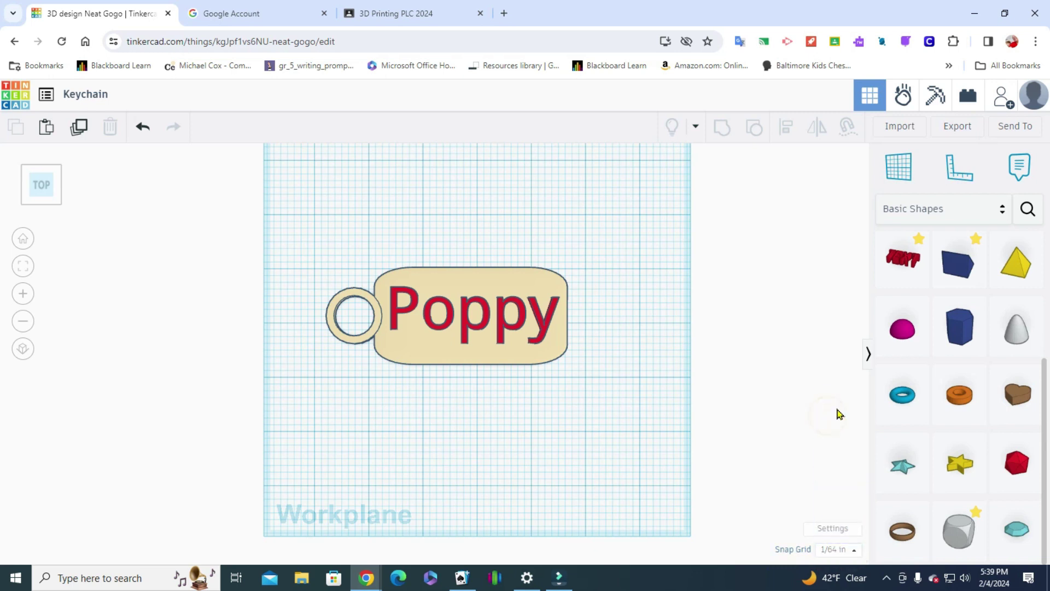
pyautogui.click(465, 327)
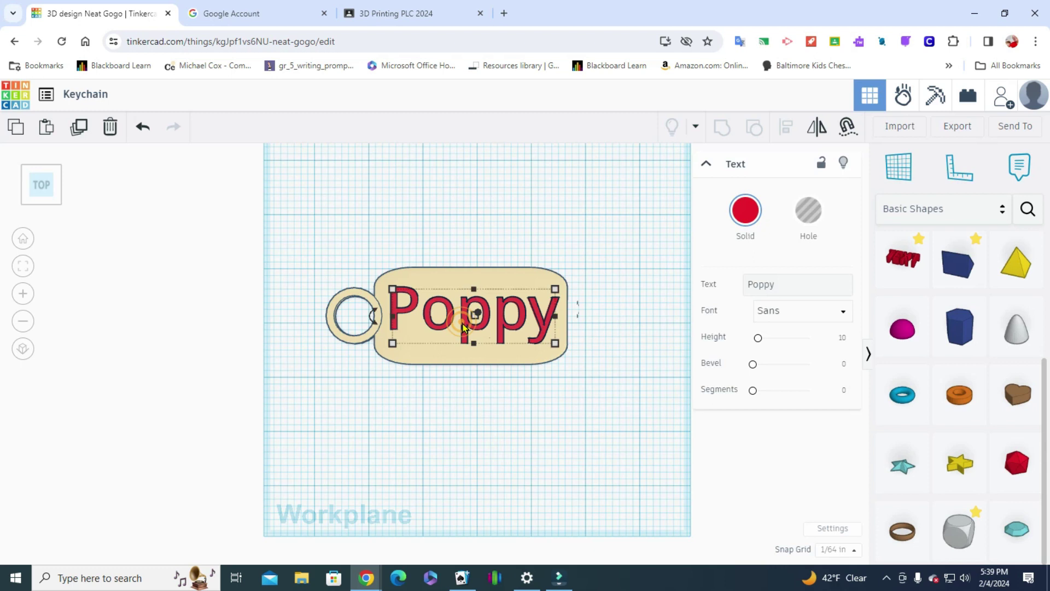
pyautogui.press('Left')
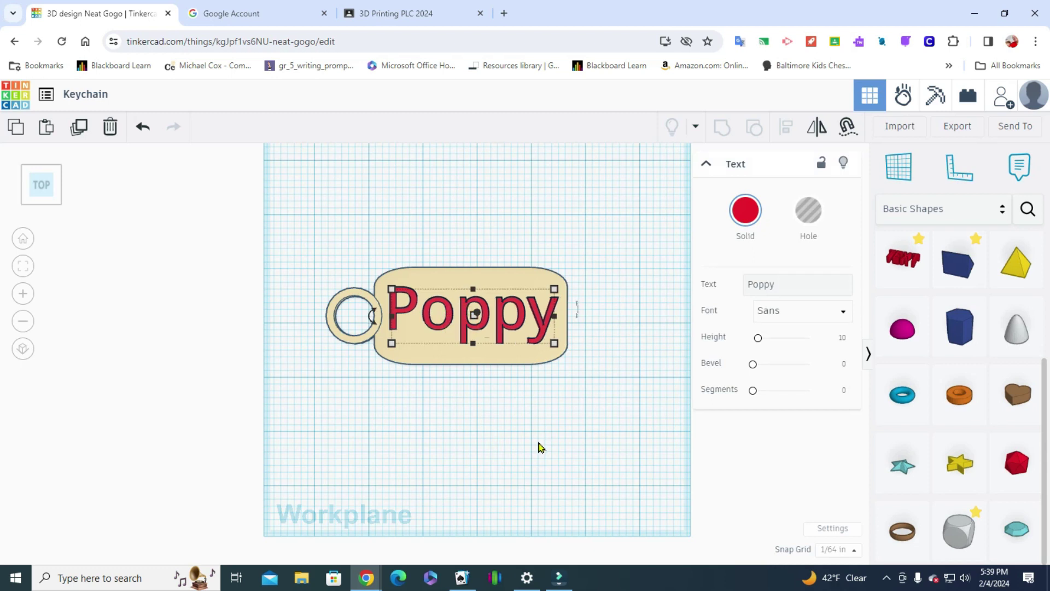
pyautogui.press('Left')
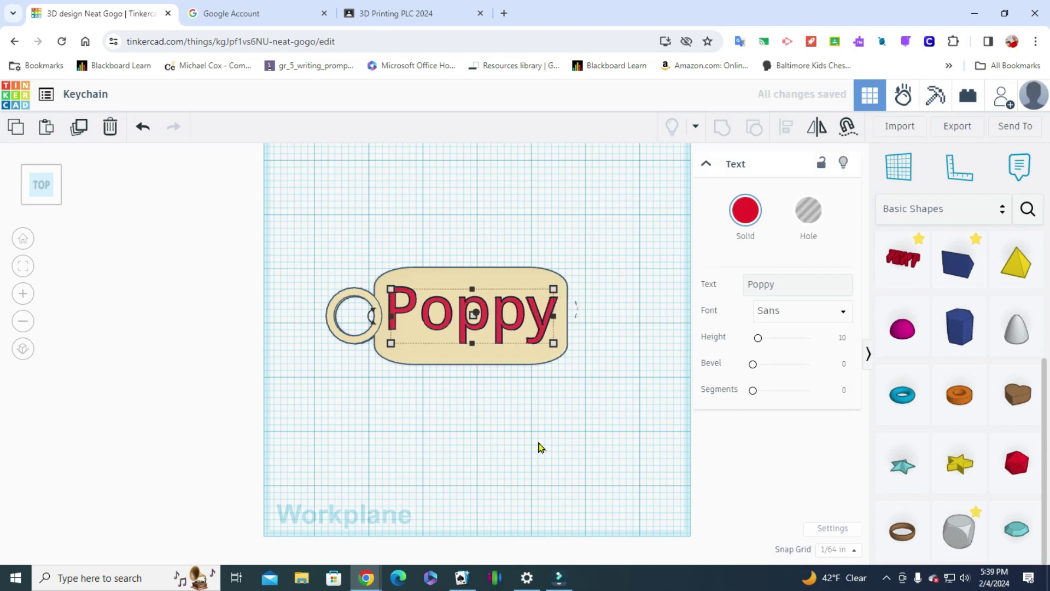
# Compare the top and angled front views of the plate and text
pyautogui.click(42, 200)
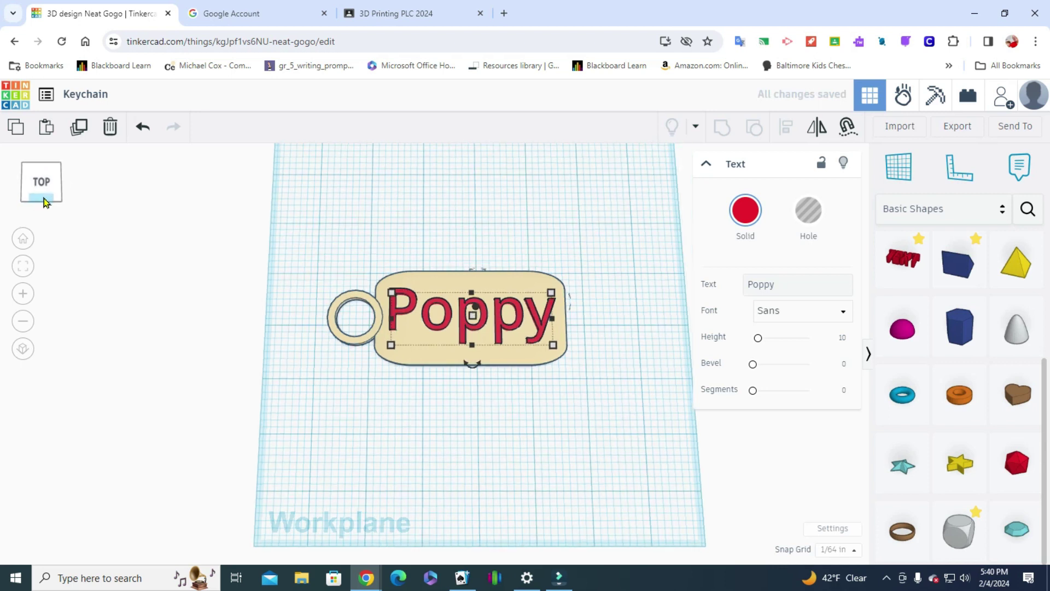
pyautogui.click(43, 198)
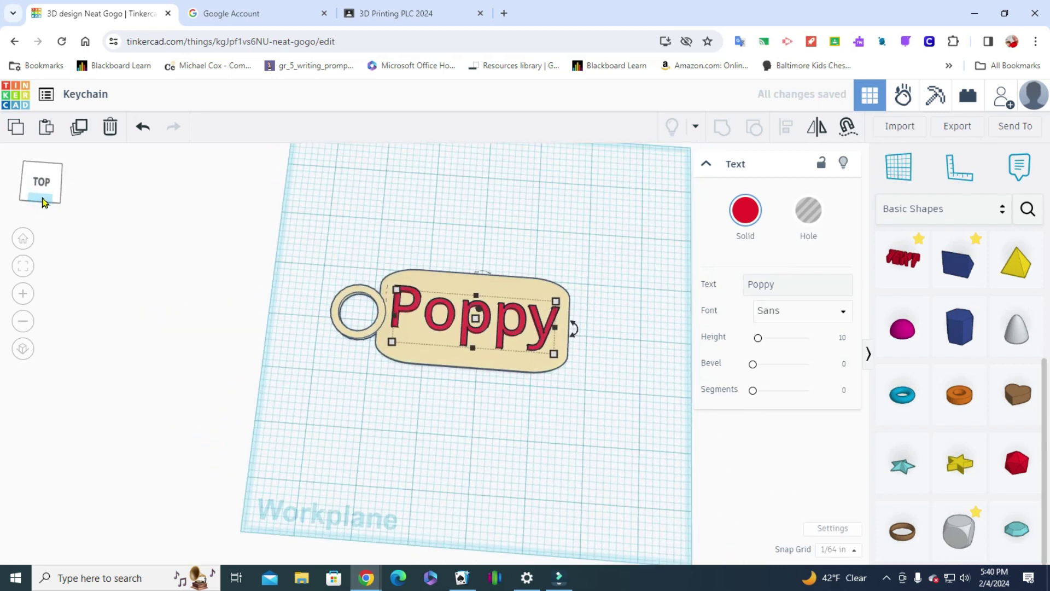
pyautogui.click(42, 200)
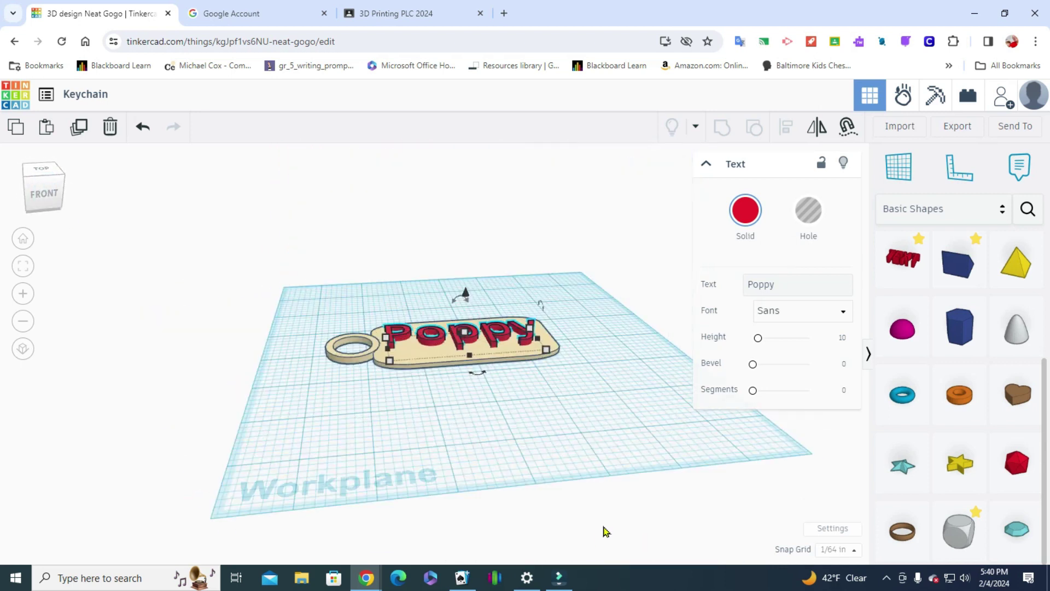
pyautogui.click(602, 523)
pyautogui.click(503, 381)
pyautogui.moveTo(307, 388); pyautogui.dragTo(549, 398)
pyautogui.click(48, 208)
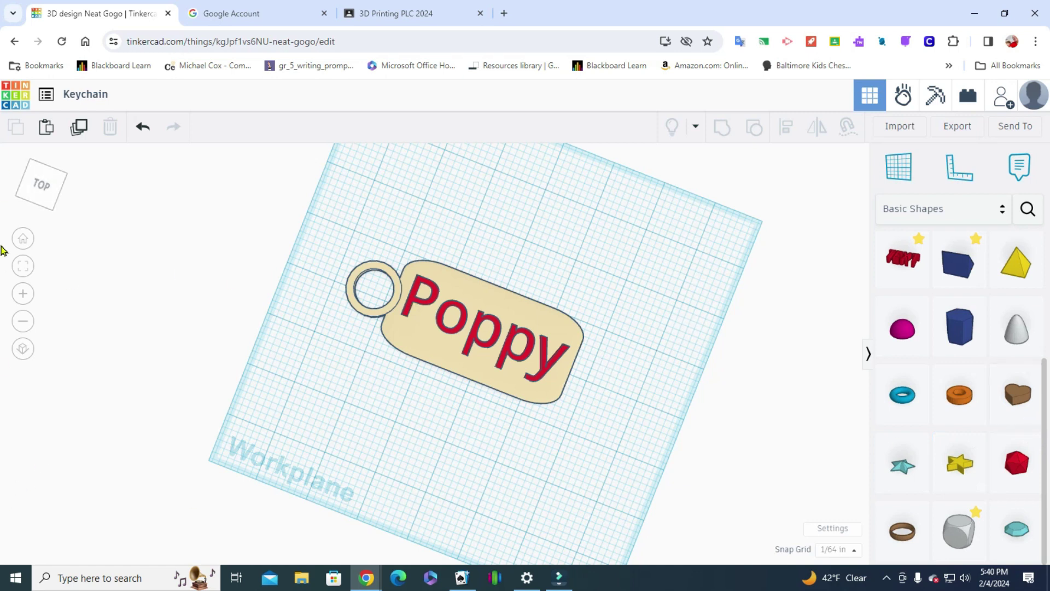
pyautogui.click(52, 206)
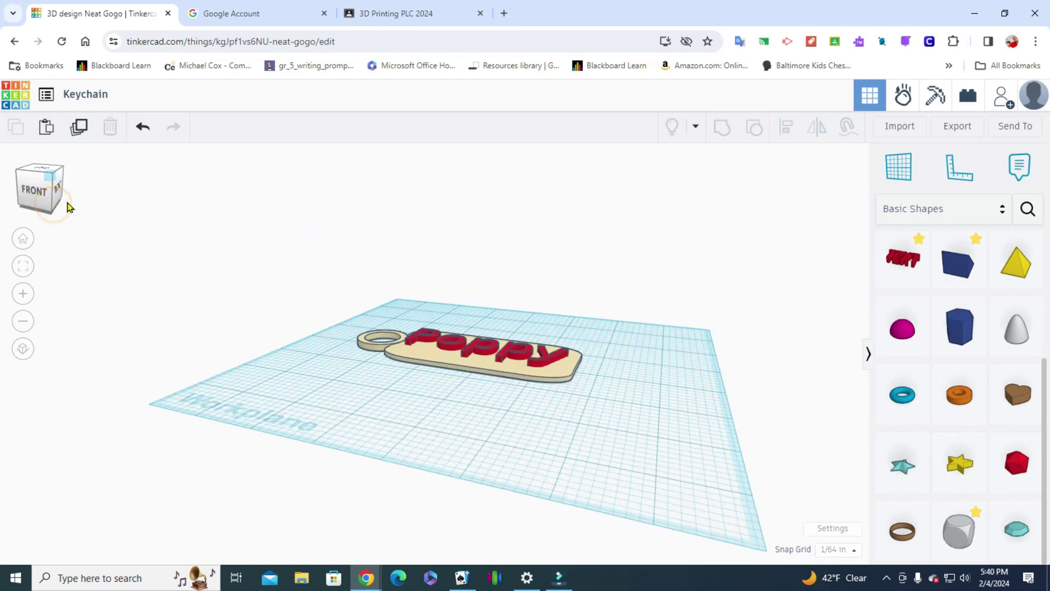
# Select the plate and Poppy text, group them, and inspect the result from above
pyautogui.moveTo(344, 371); pyautogui.dragTo(625, 321)
pyautogui.click(713, 131)
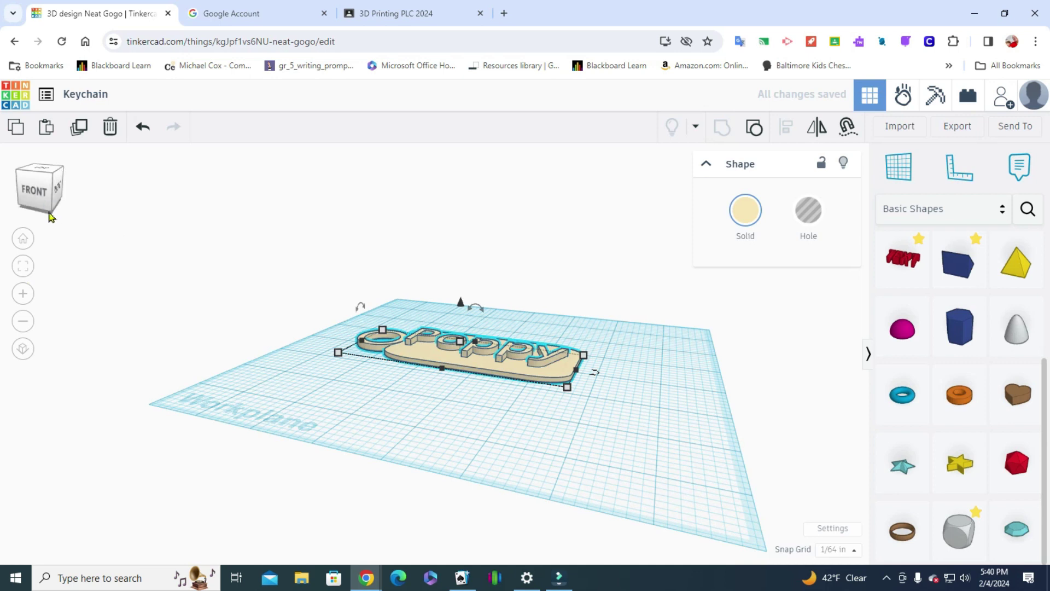
pyautogui.click(39, 170)
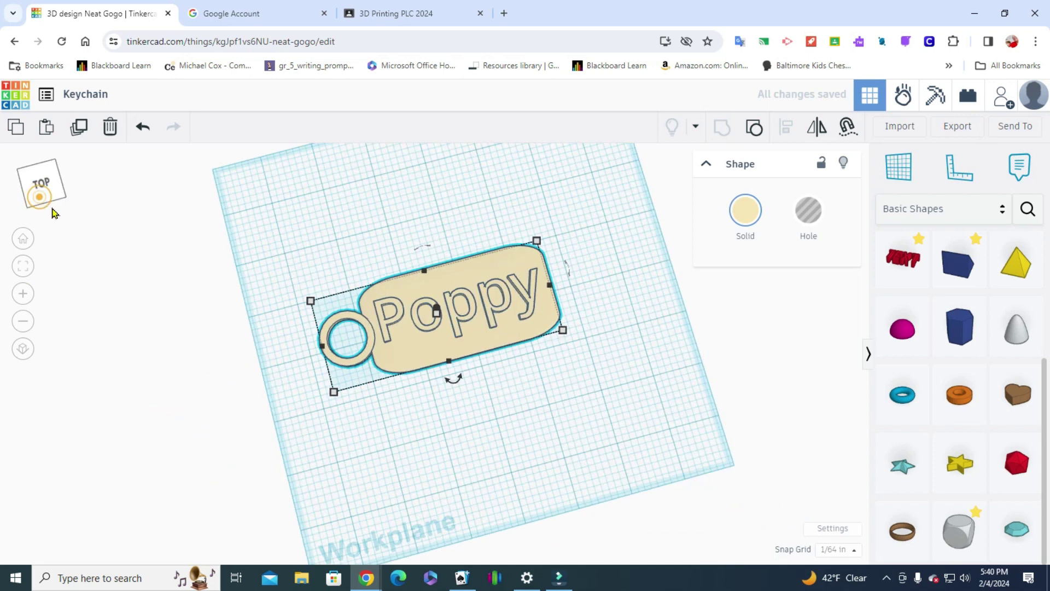
pyautogui.click(602, 384)
pyautogui.moveTo(55, 204); pyautogui.dragTo(9, 241)
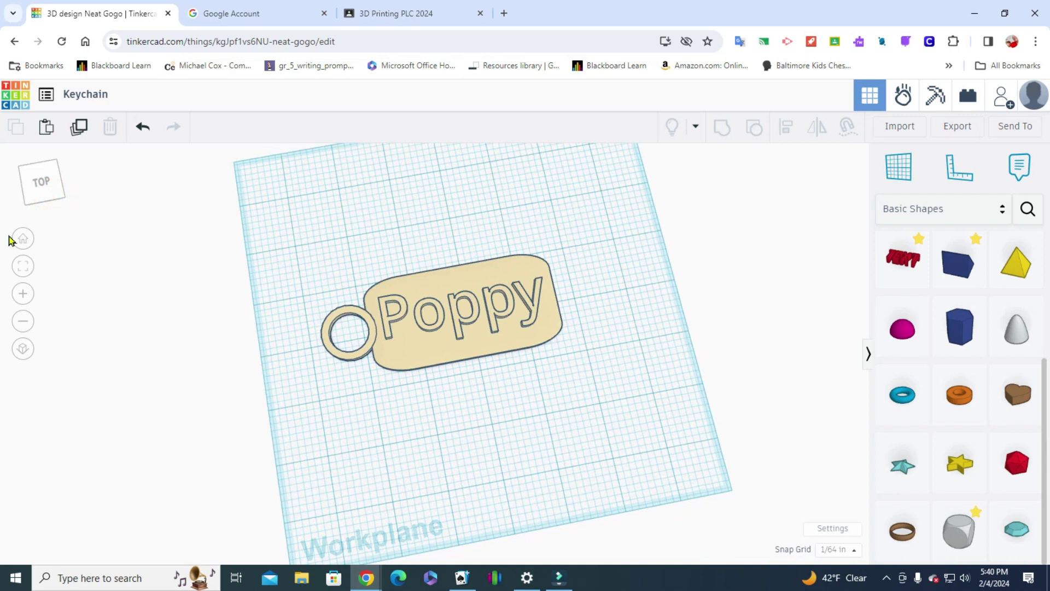